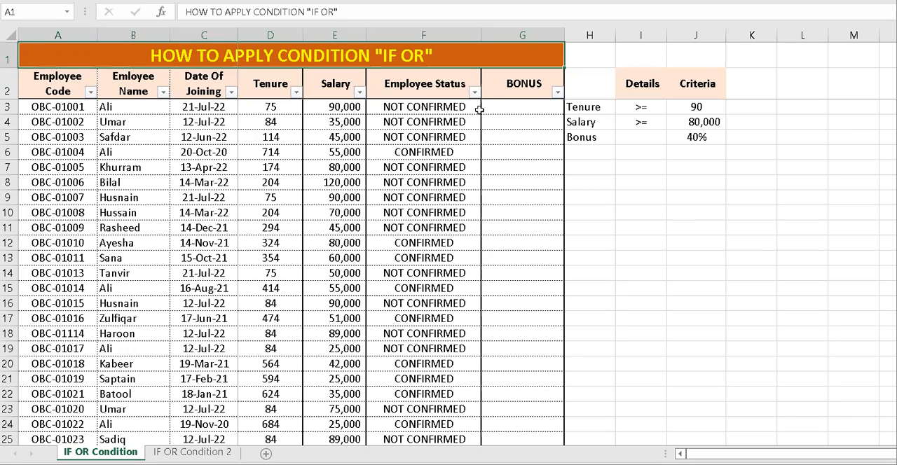
Examine the employee table's column headings from Employee Code through BONUS.
left_click(527, 105)
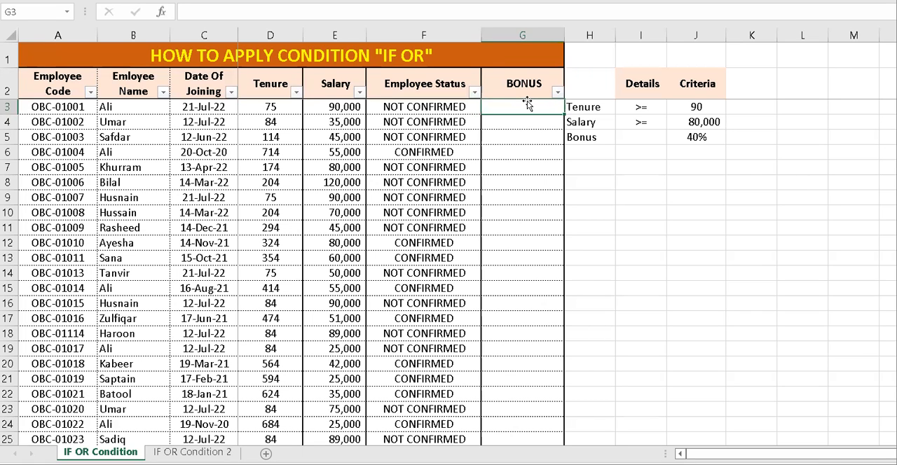
left_click(52, 70)
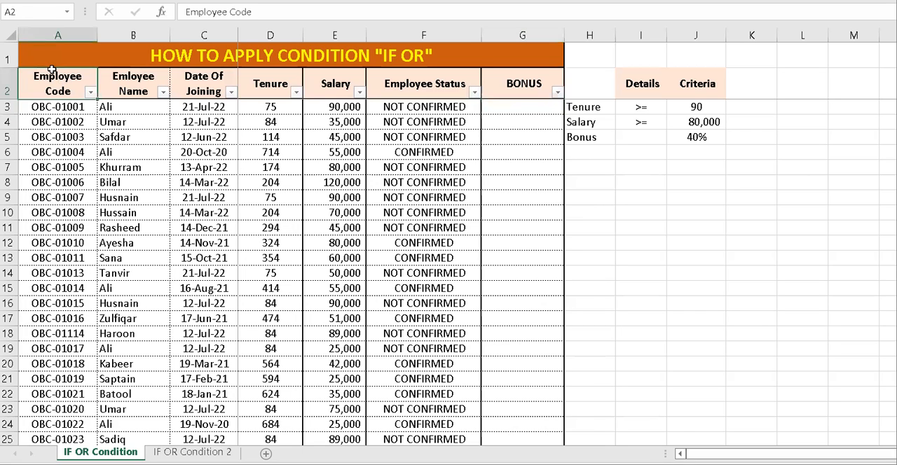
key("shift+Right")
key("shift+Right")
key("shift+Right")
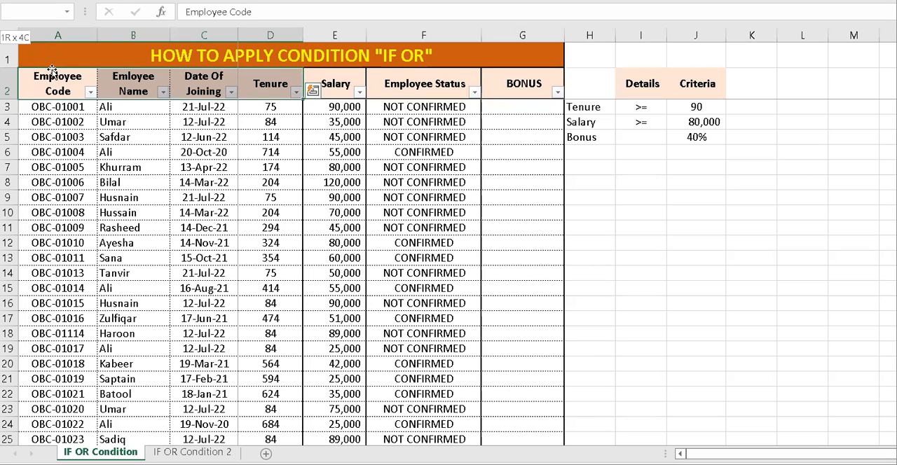
key("shift+Right")
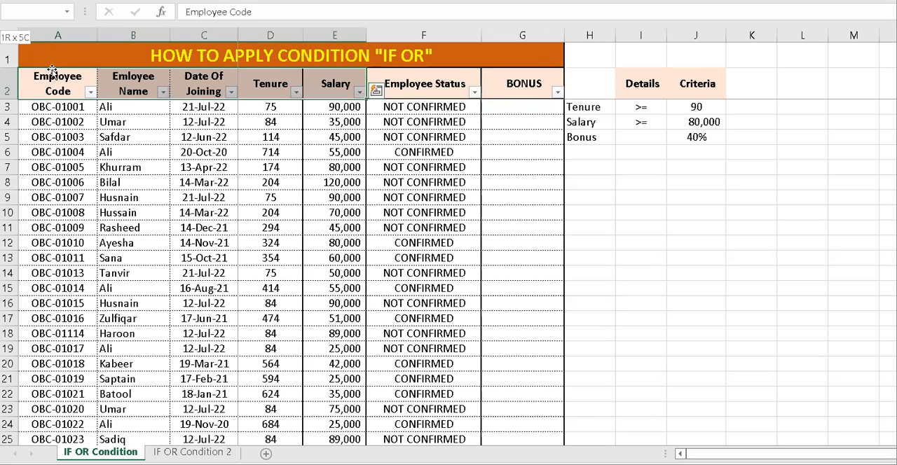
key("shift+Right")
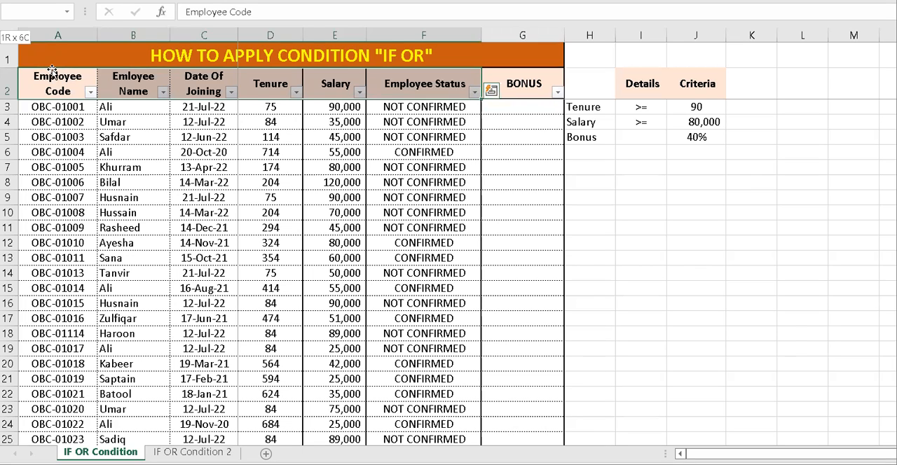
key("shift+Right")
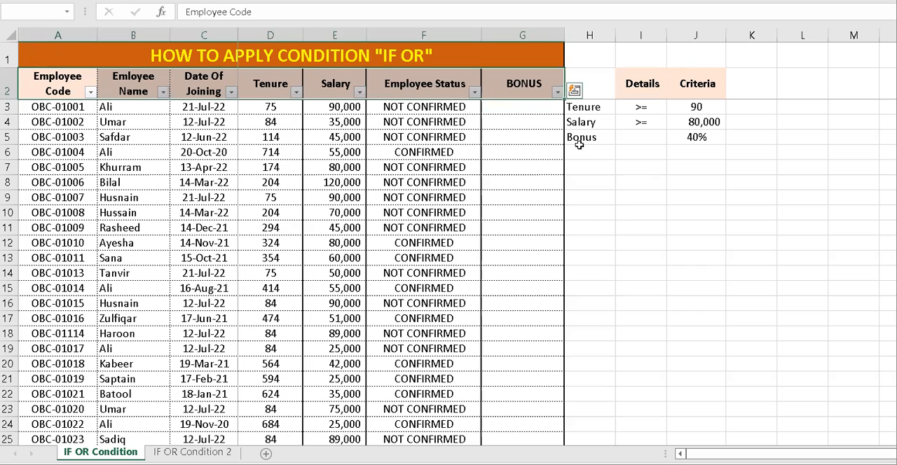
Examine the tenure, salary and bonus criteria in H3:J5 alongside the table's joining dates.
left_click(604, 107)
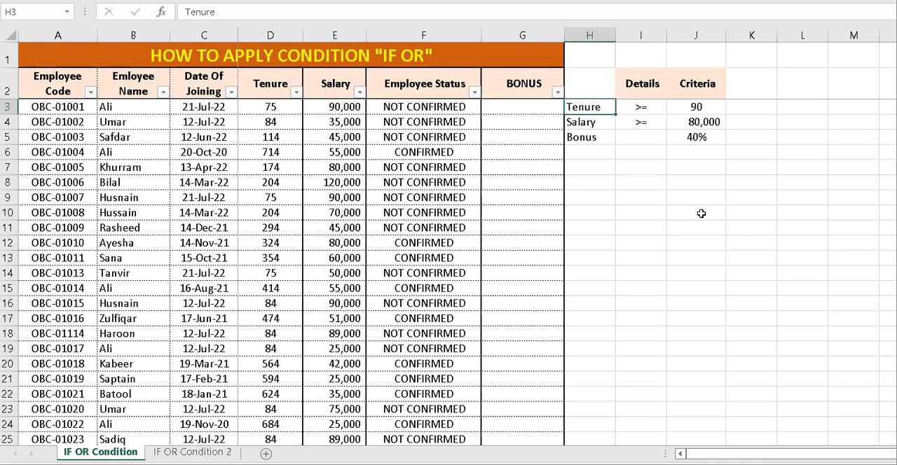
left_click(650, 113)
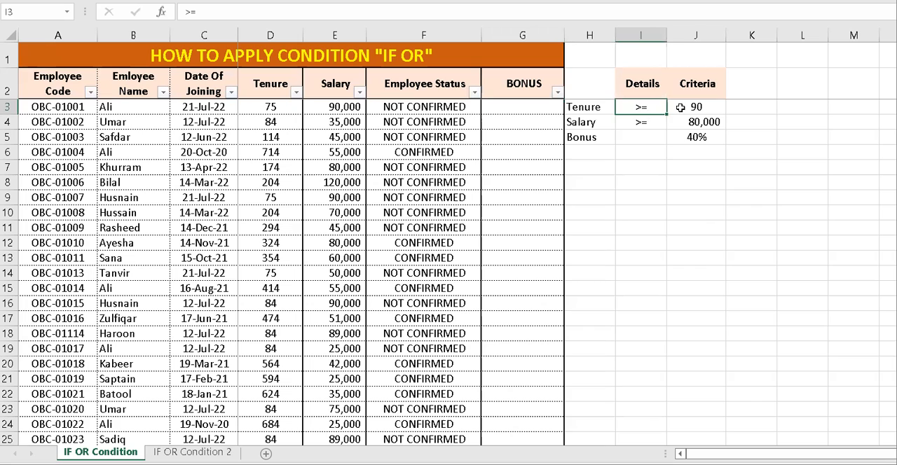
left_click(680, 107)
left_click(690, 137)
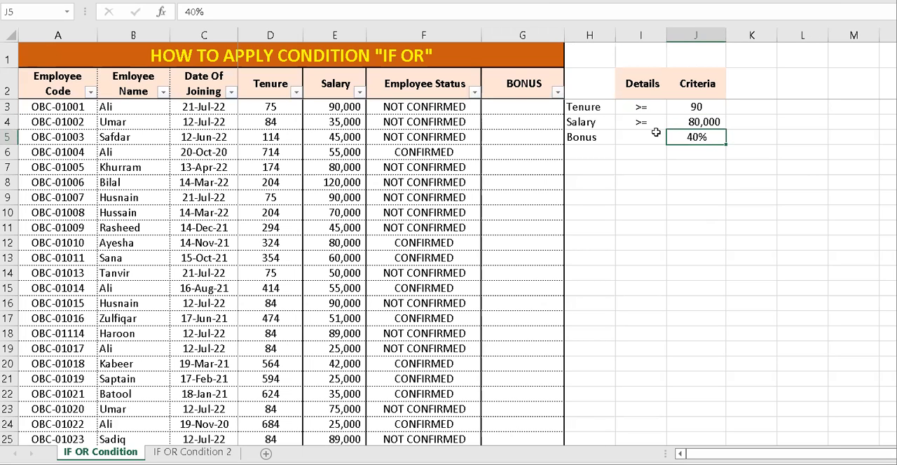
left_click(601, 125)
left_click(697, 119)
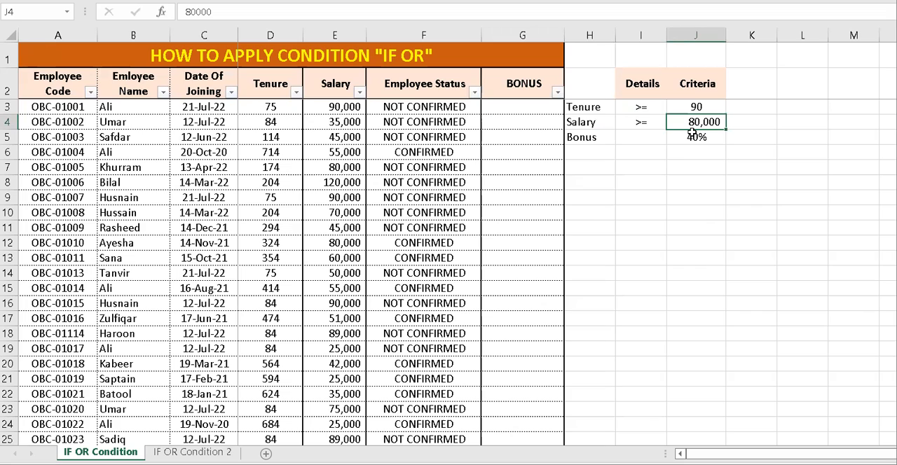
key("shift+Up")
key("shift+Left")
key("shift+Left")
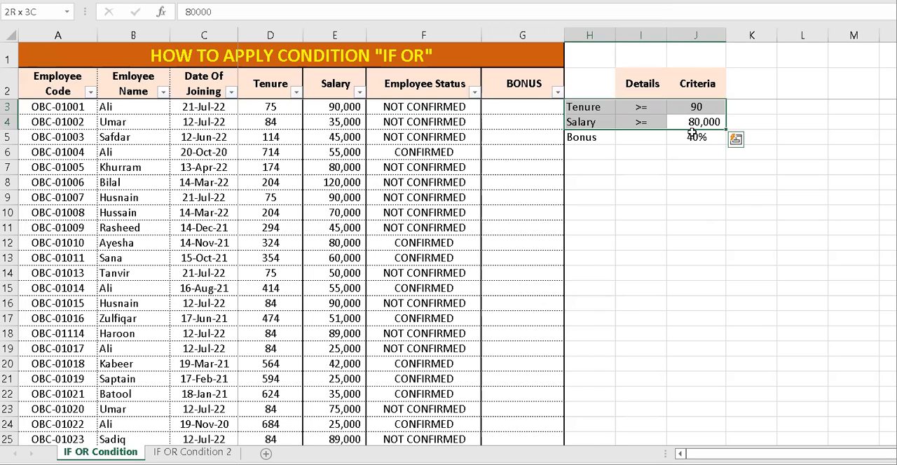
left_click(215, 149)
left_click(229, 171)
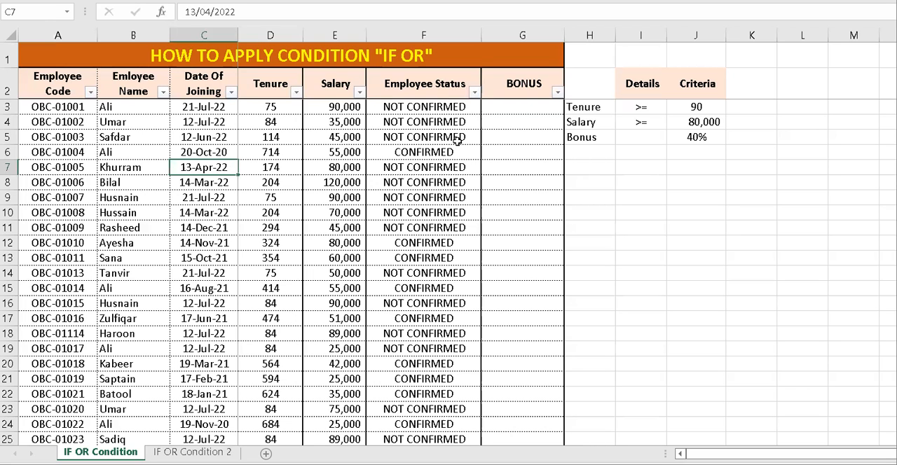
Begin an IF formula with a nested OR in G3, testing first whether the tenure meets its criterion with D3>=$J$3.
left_click(554, 106)
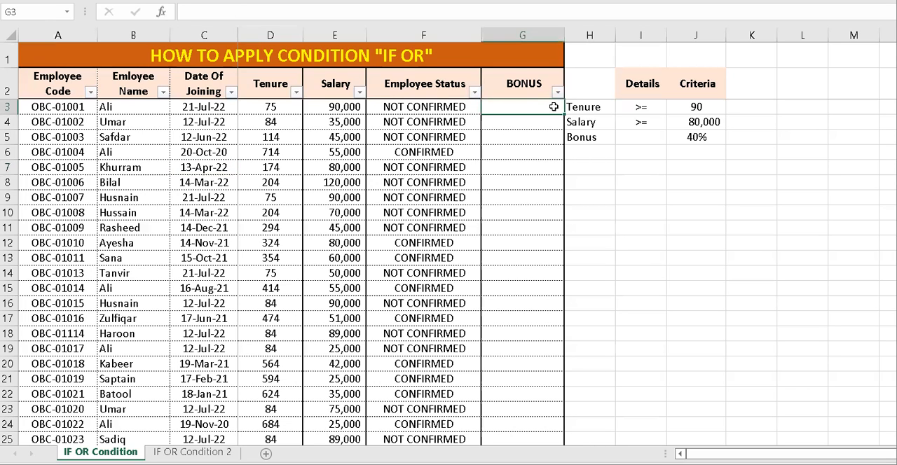
type("=if")
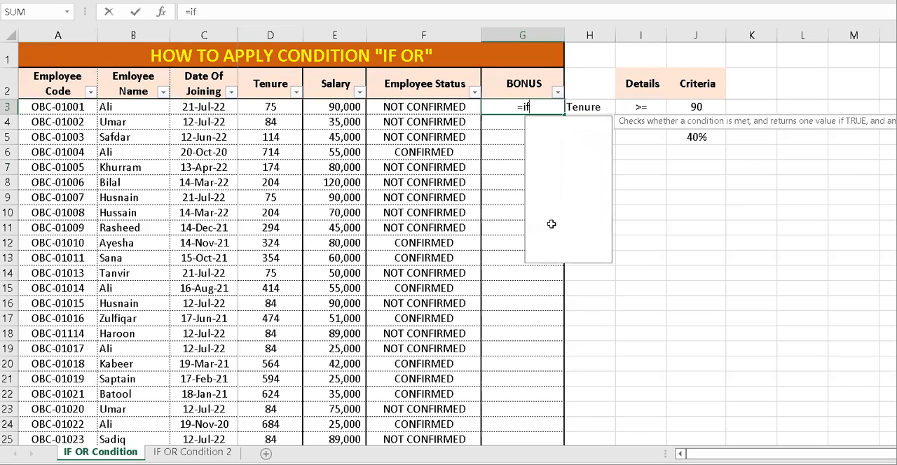
type("(or(")
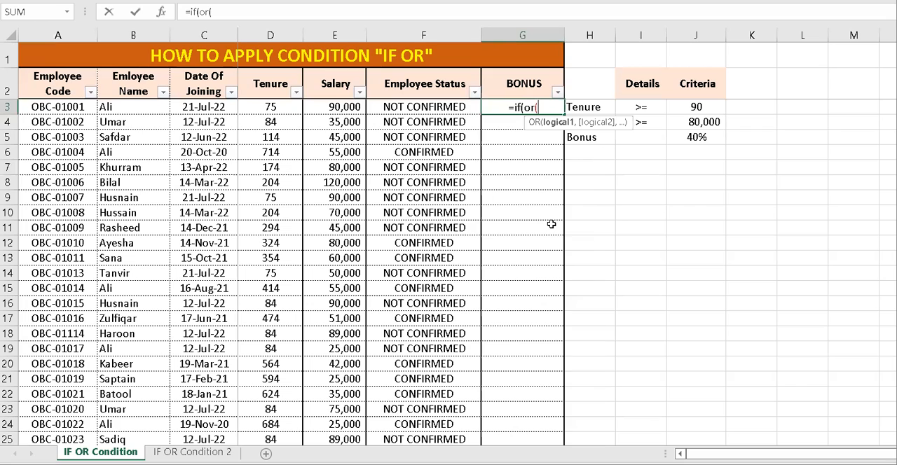
left_click(273, 106)
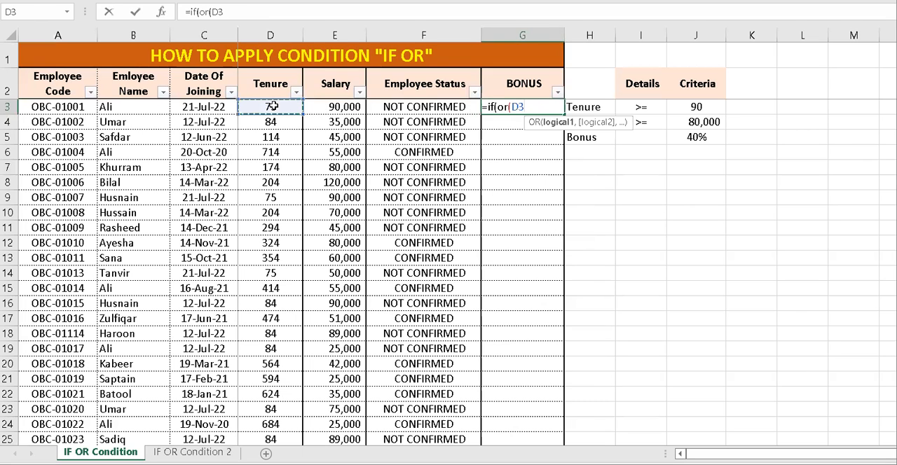
type(">=")
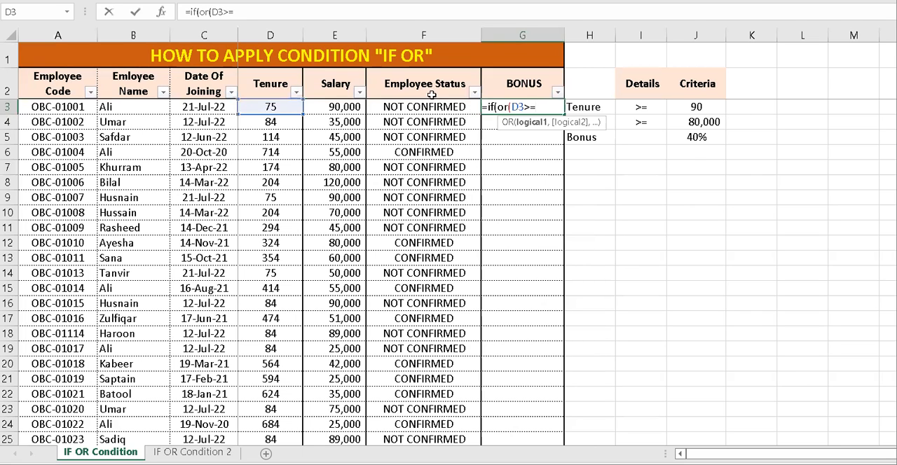
left_click(713, 103)
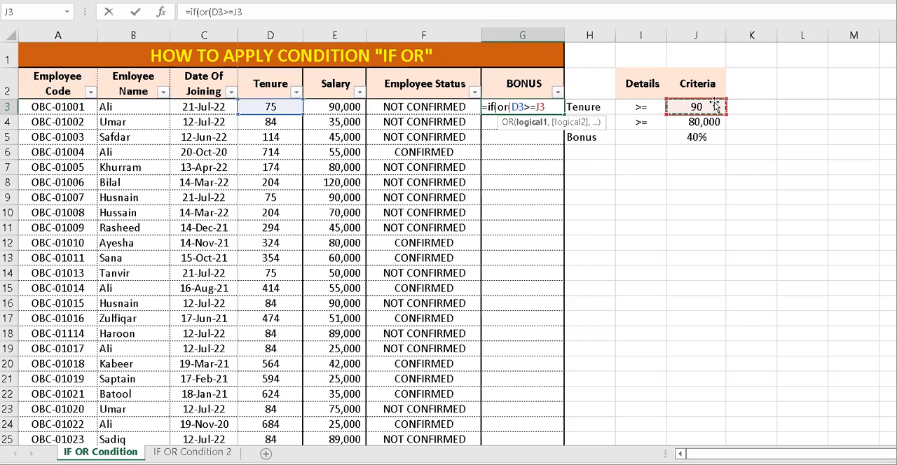
key("F4")
Add the salary condition E3>=$J$4 as the second OR test and close the OR function.
type(",")
left_click(339, 101)
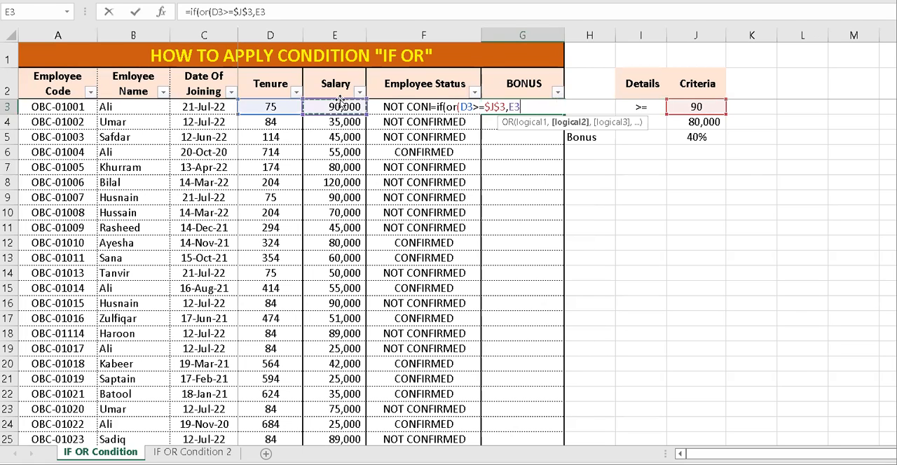
type(">")
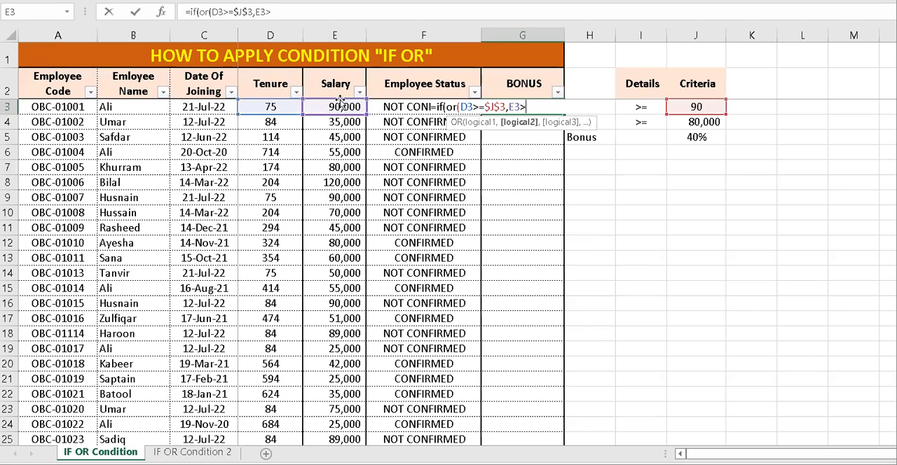
type("=")
key("F4")
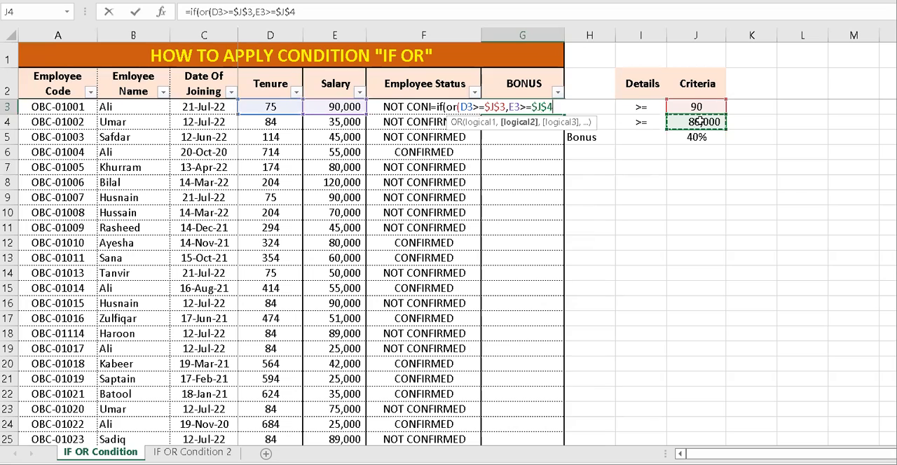
type("),")
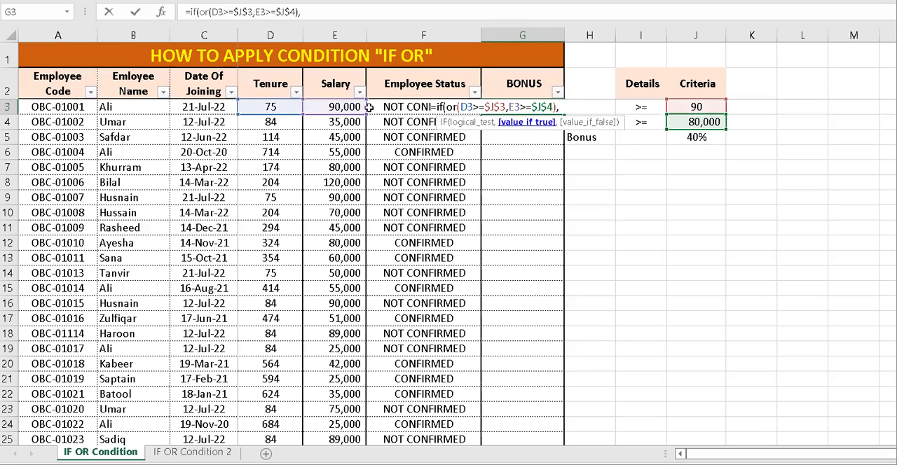
Finish the IF formula with E3*$J$5 as the true result and 0 as the false result, and commit it.
left_click(320, 109)
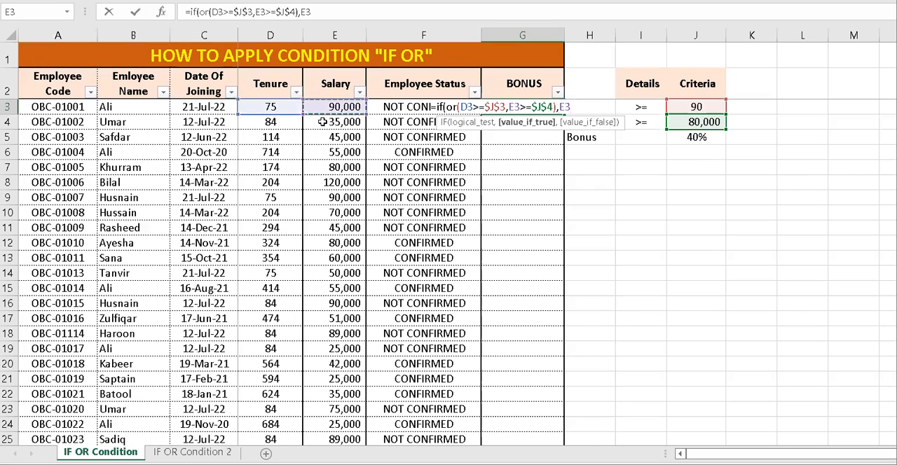
type("*")
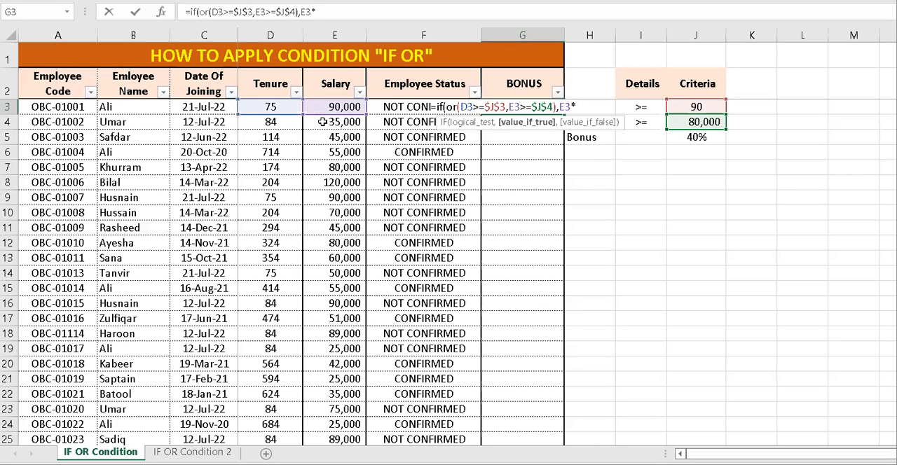
left_click(698, 142)
key("F4")
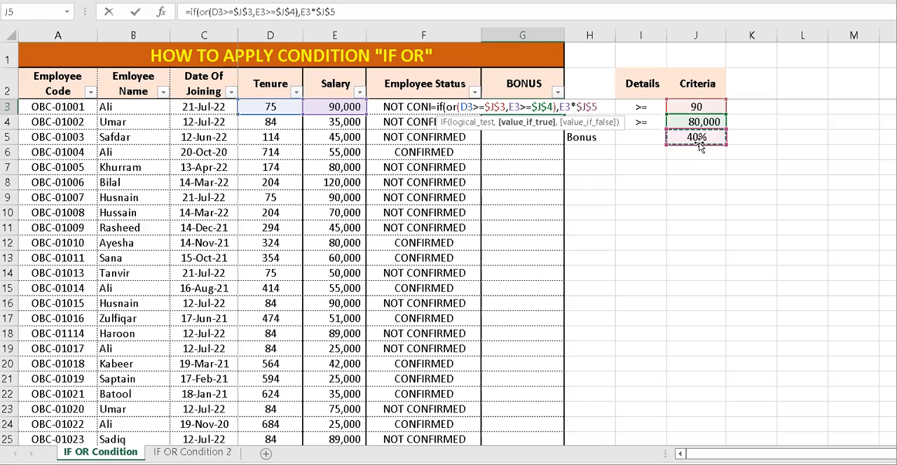
type(",")
type("\"\"")
key("BackSpace")
key("BackSpace")
type("0")
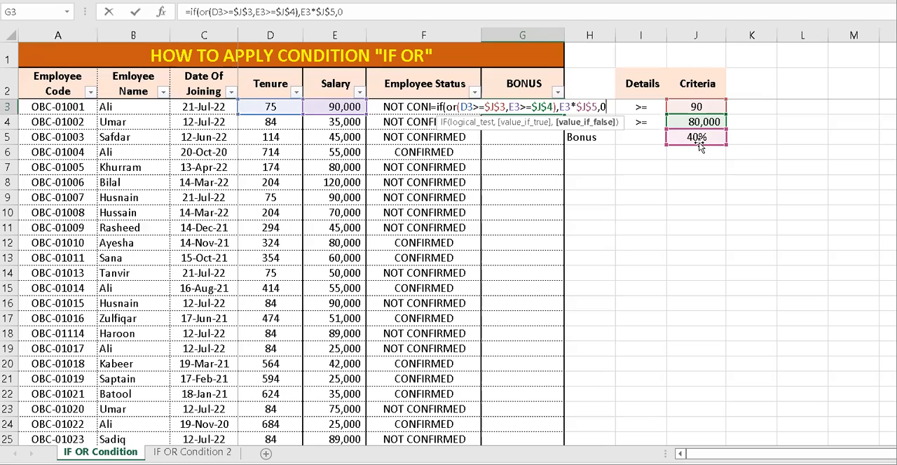
type(")")
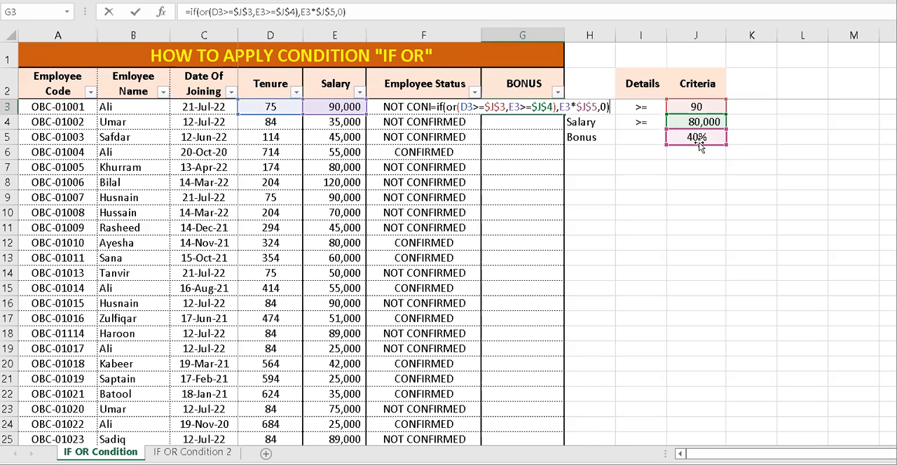
key("Return")
Copy the G3 bonus formula and paste only the formula over the whole BONUS column, G3:G27.
key("Up")
key("ctrl+c")
key("Left")
key("ctrl+Down")
key("Right")
key("ctrl+shift+Up")
key("ctrl+alt+v")
key("f")
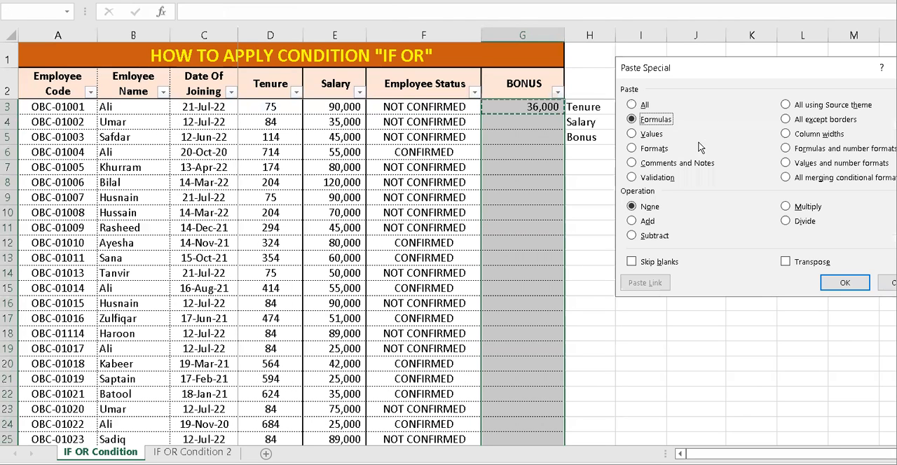
key("Return")
Apply a Less Than 1 conditional formatting rule with light red fill and dark red text to the BONUS values in G3:G27.
key("Up")
key("Down")
key("ctrl+shift+Down")
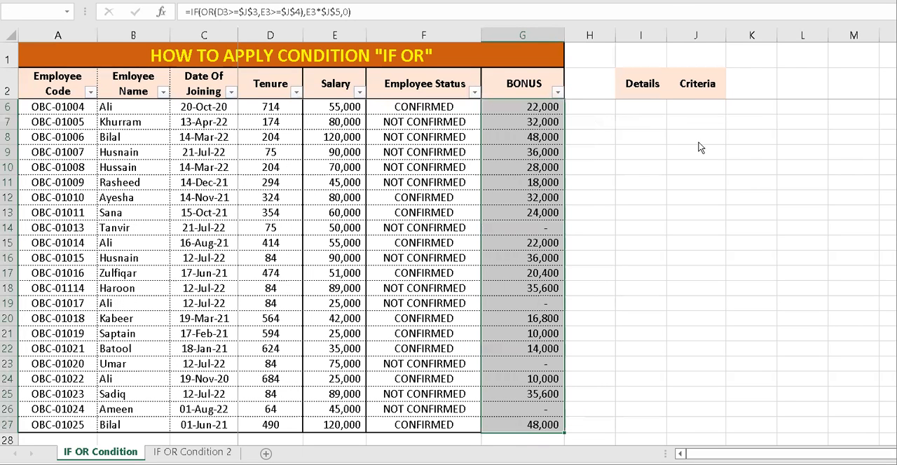
key("alt+h")
key("l")
key("h")
type("l1")
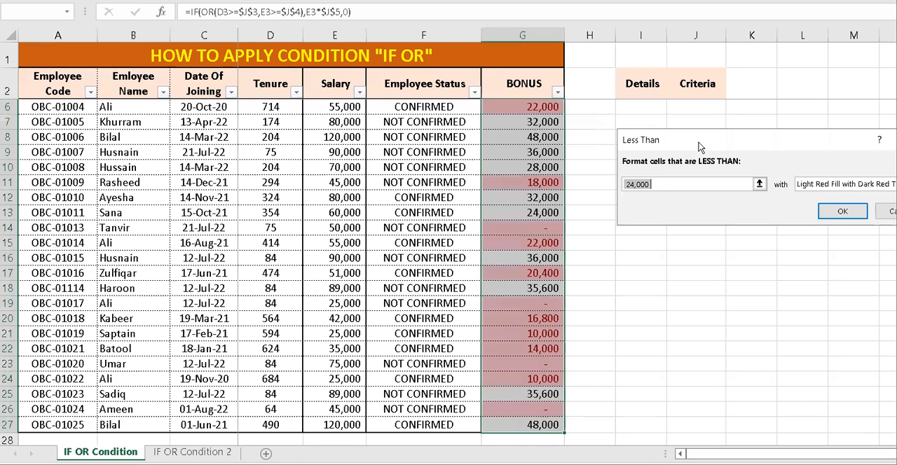
key("Return")
Filter the BONUS column to show only the entries displayed as "-".
key("Left")
key("Up")
key("Right")
key("Down")
key("Down")
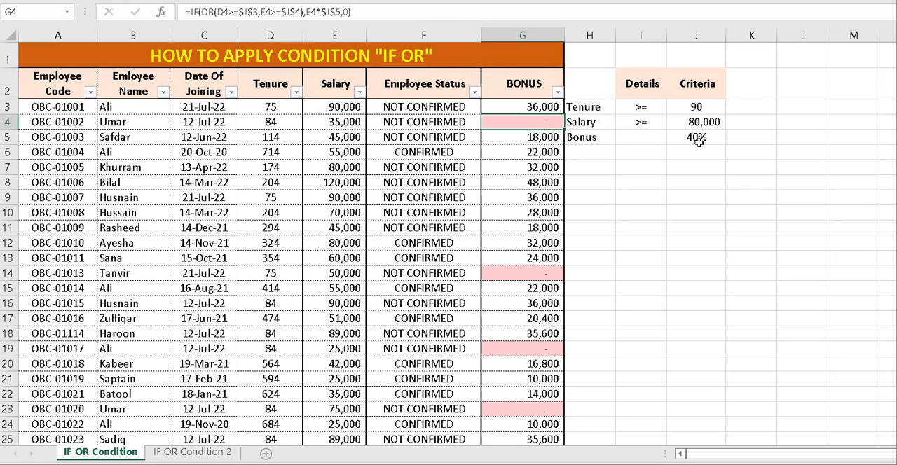
key("Up")
key("Up")
key("alt+Down")
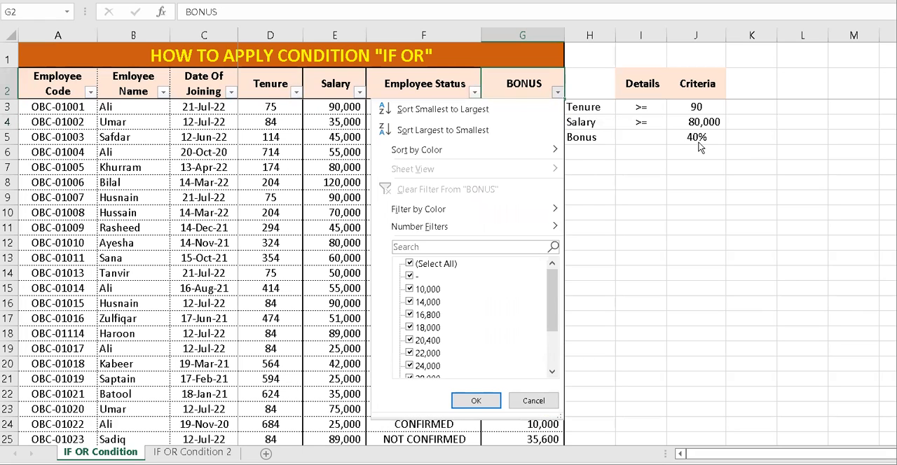
key("Up")
key("Down")
key("Down")
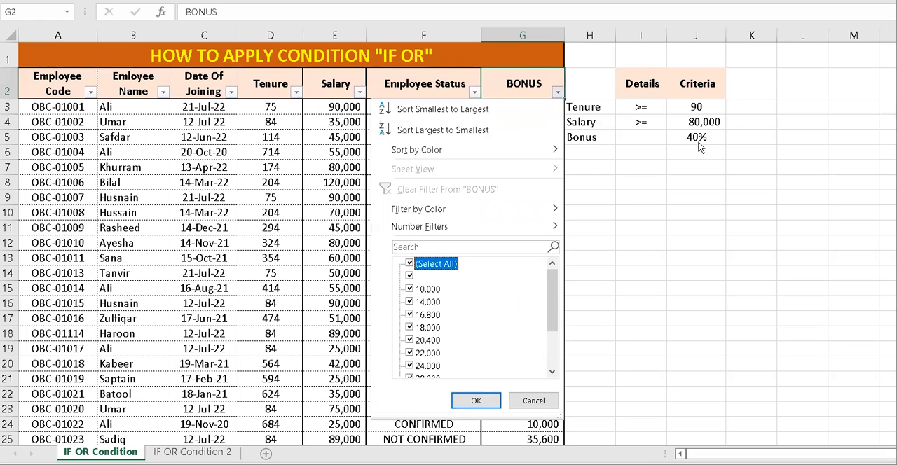
key("space")
key("Down")
key("space")
key("Return")
Examine the filtered employee rows, from the BONUS cells across to the Tenure value in D4.
key("Down")
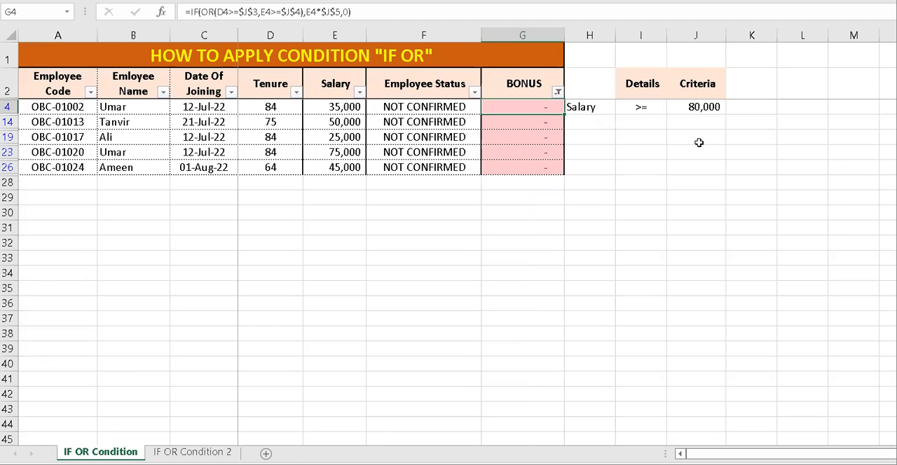
key("ctrl+shift+Down")
key("ctrl+shift+Left")
key("Left")
key("Left")
key("Left")
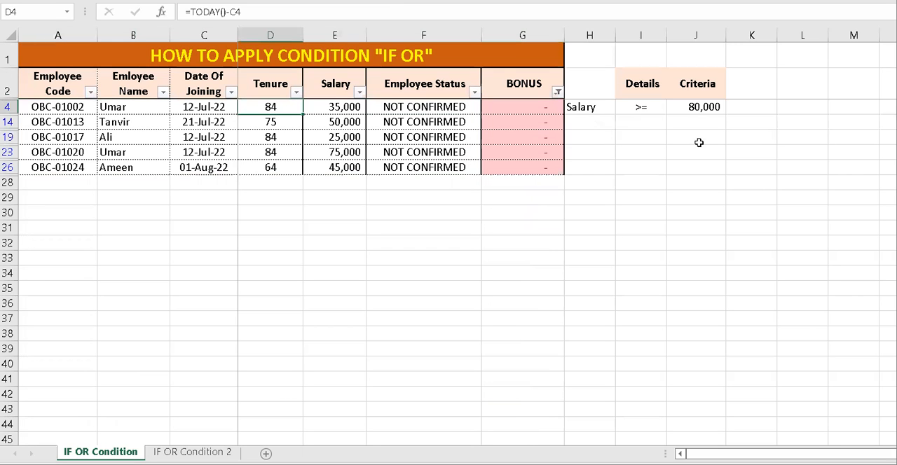
Examine the Tenure and Salary values of the filtered employee rows.
key("ctrl+shift+Down")
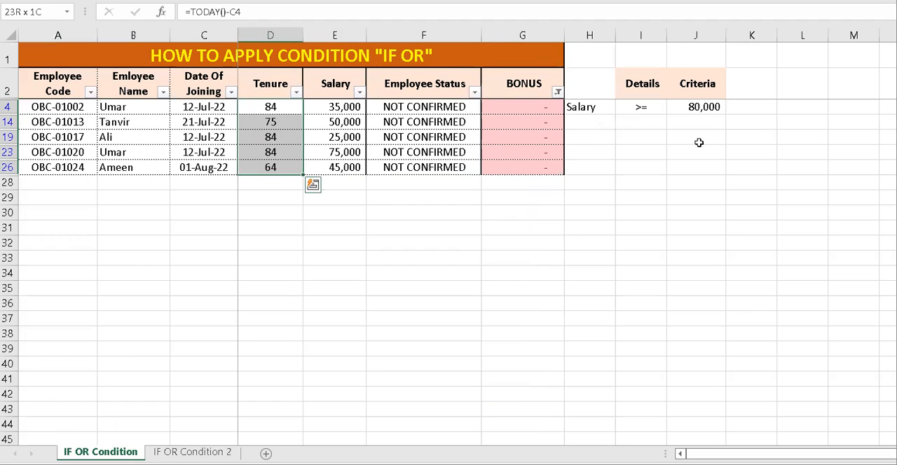
key("Right")
key("ctrl+shift+Down")
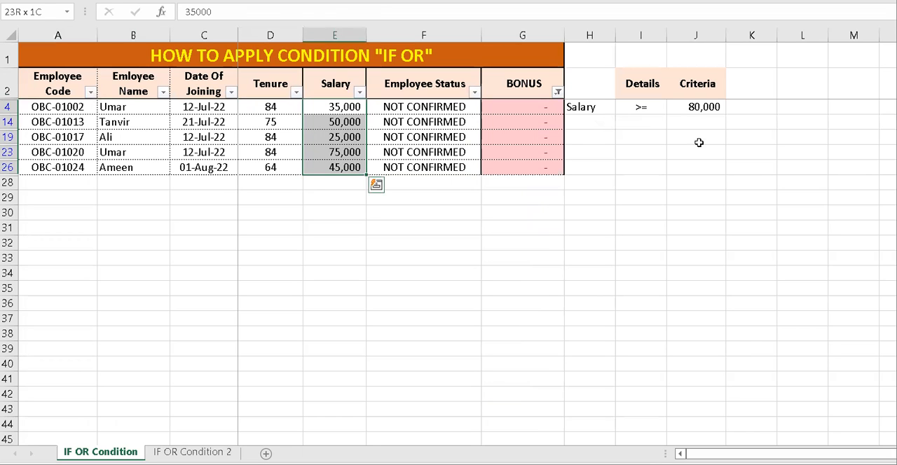
Clear the filter on the BONUS column to show all employees again.
key("Right")
key("Up")
key("Right")
key("alt+Down")
key("c")
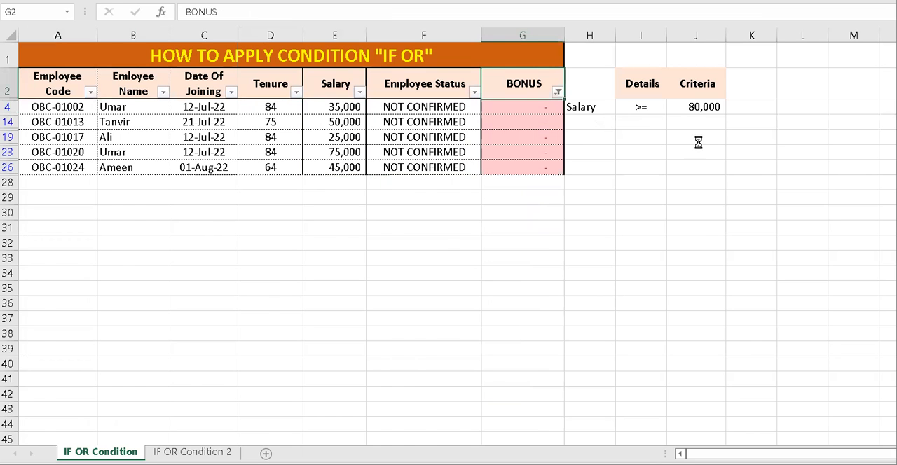
key("Down")
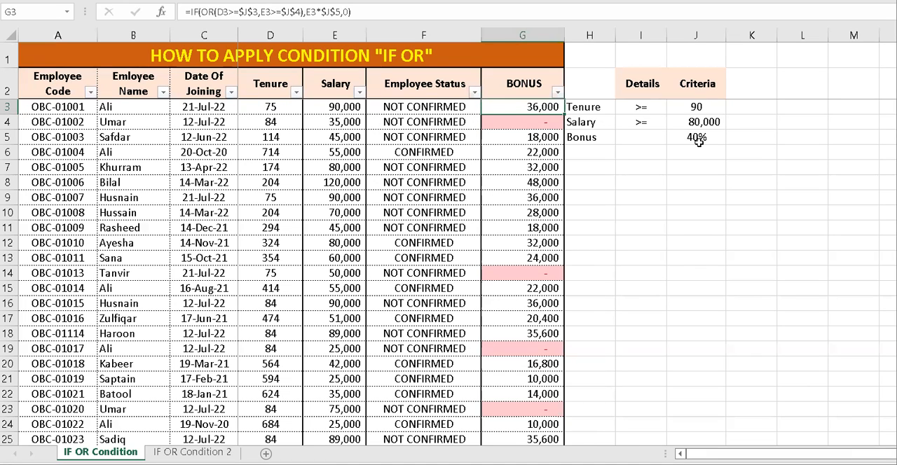
Set the Tenure criterion in J3 to 120.
key("Up")
key("Right")
key("Right")
key("Right")
key("Down")
key("Down")
key("Up")
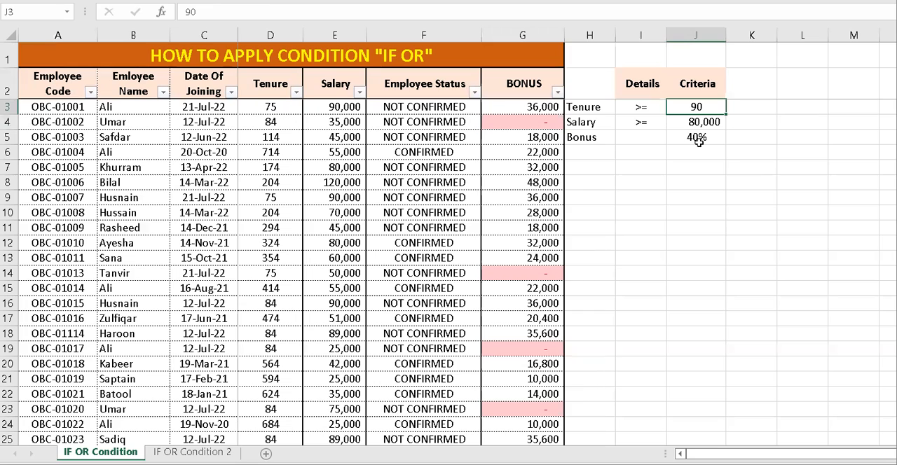
type("120")
key("Return")
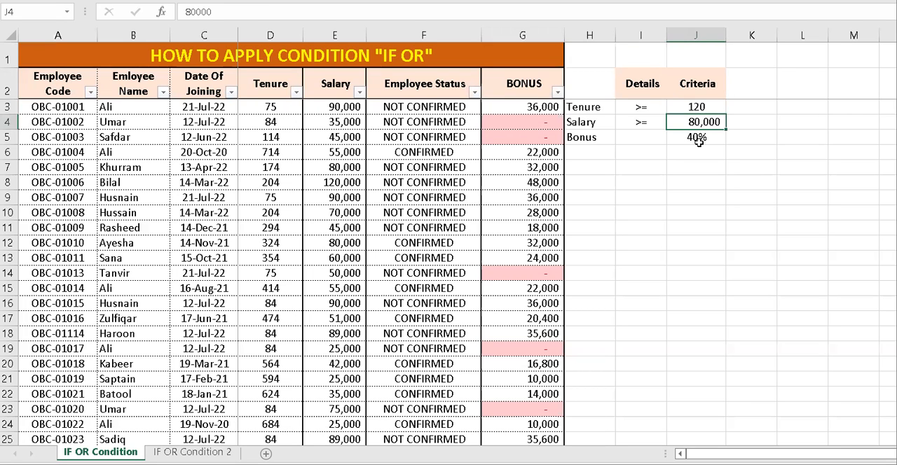
Set the Salary criterion in J4 to 100000.
key("Up")
key("Down")
type("100000")
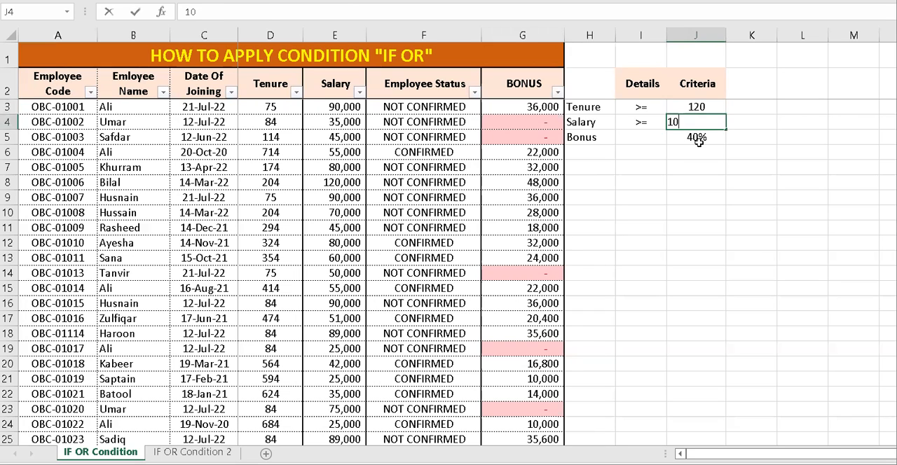
key("Return")
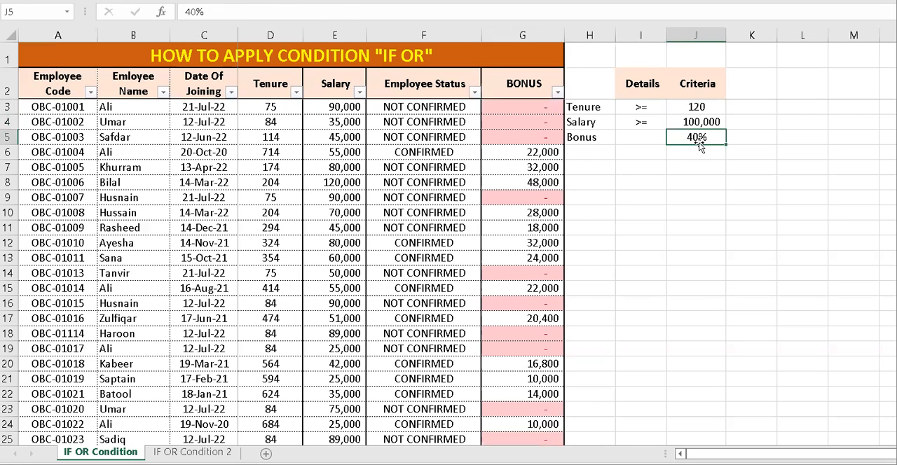
Set the Bonus percentage in J5 to 10%.
key("Left")
key("Left")
key("Left")
key("Up")
key("Up")
key("Down")
key("Down")
key("Right")
key("Right")
key("Right")
type("10")
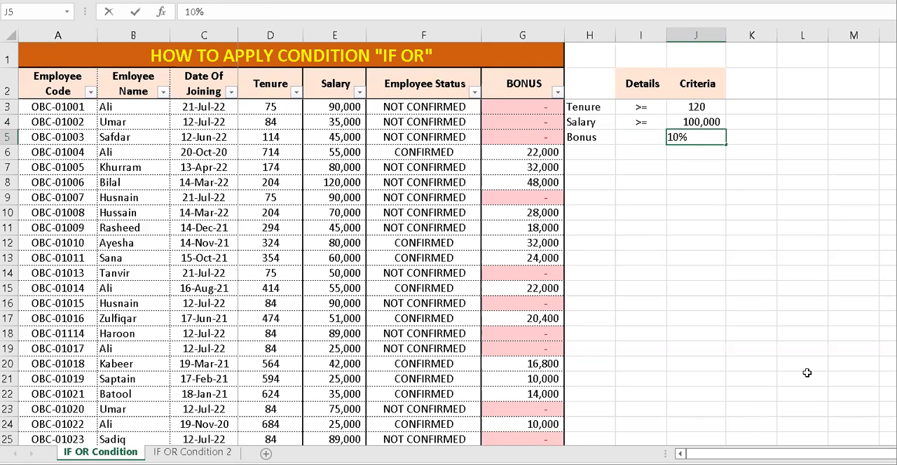
key("Return")
key("Up")
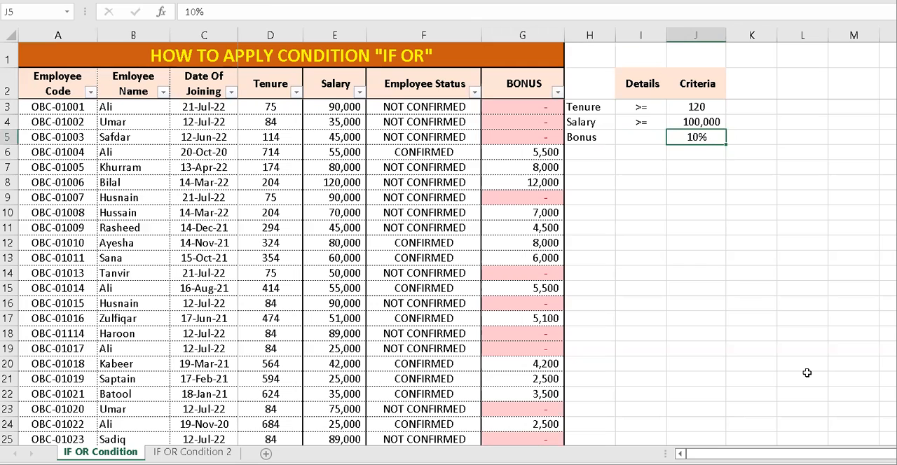
Check the recalculated bonus in G6, and set the Bonus percentage in J5 to 50%.
key("Left")
key("Left")
key("Left")
key("Down")
key("shift+Right")
key("shift+Right")
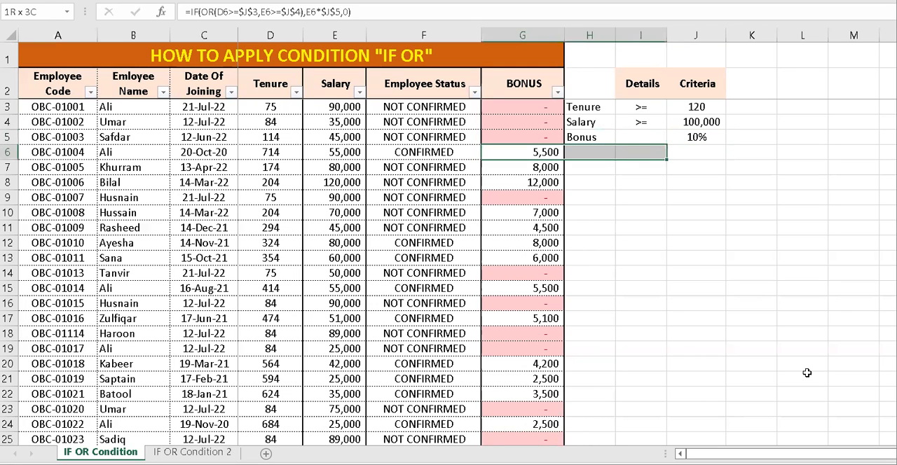
key("Up")
key("Right")
key("Right")
key("Right")
key("BackSpace")
type("50")
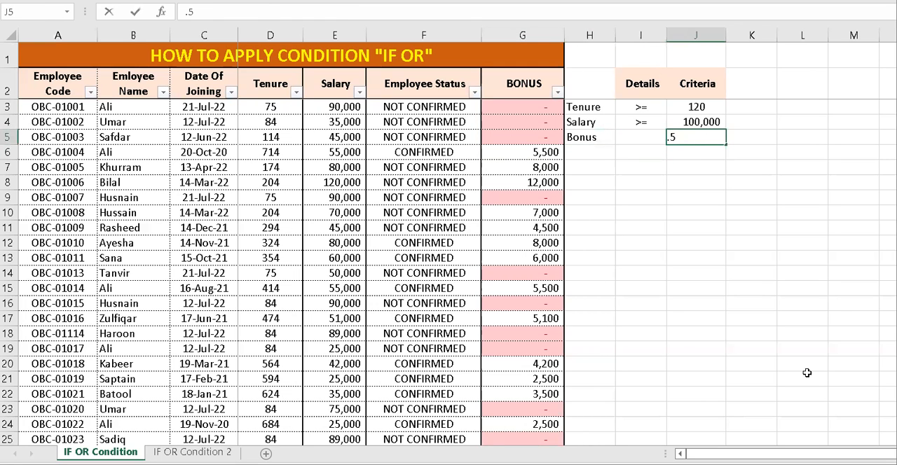
key("Return")
Examine the recalculated BONUS values in G6:G8.
key("Up")
key("Left")
key("Left")
key("Left")
key("Down")
key("shift+Down")
key("shift+Down")
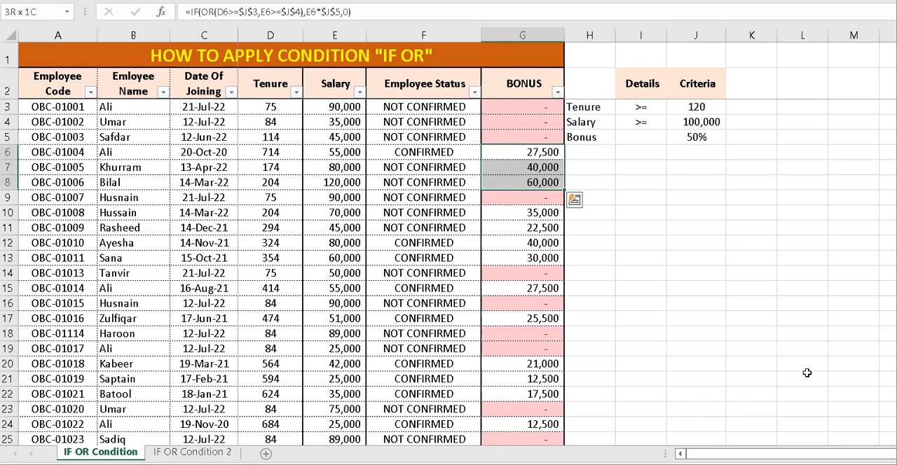
key("Up")
key("Up")
key("Up")
key("Up")
key("Right")
key("Up")
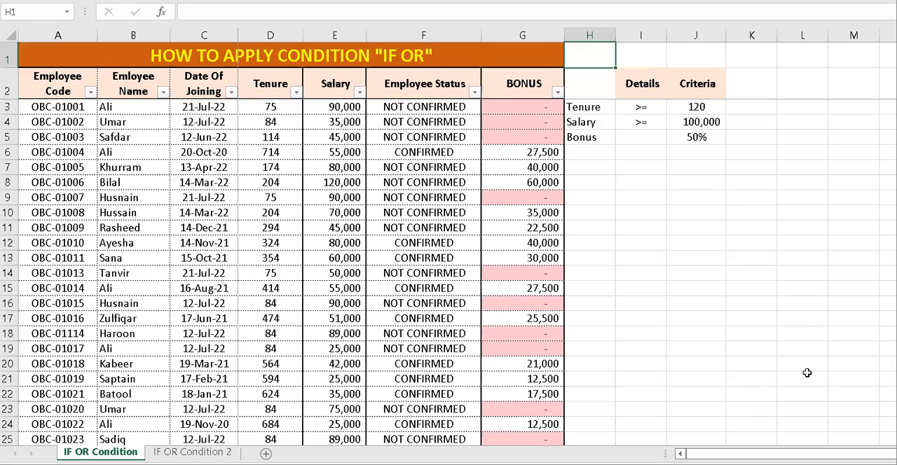
Filter the BONUS column to hide the entries displayed as "-".
key("Down")
key("Left")
key("alt+Down")
key("e")
key("Down")
key("space")
key("space")
key("Down")
key("space")
key("Return")
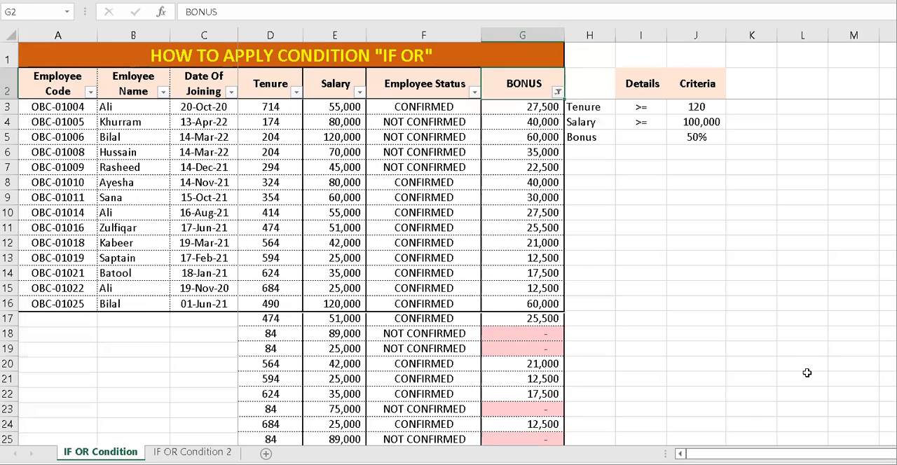
Examine the Tenure and Salary values of the employees who receive a bonus.
key("Left")
key("Left")
key("Left")
key("Down")
key("ctrl+shift+Down")
key("Up")
key("Right")
key("Down")
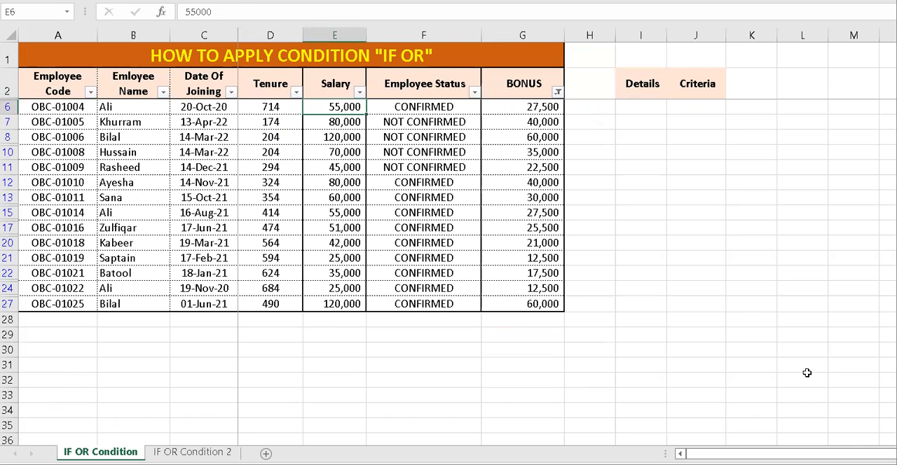
key("shift+space")
Filter the Salary column to show only 25,000, 35,000, 42,000, 45,000 and 51,000.
key("Up")
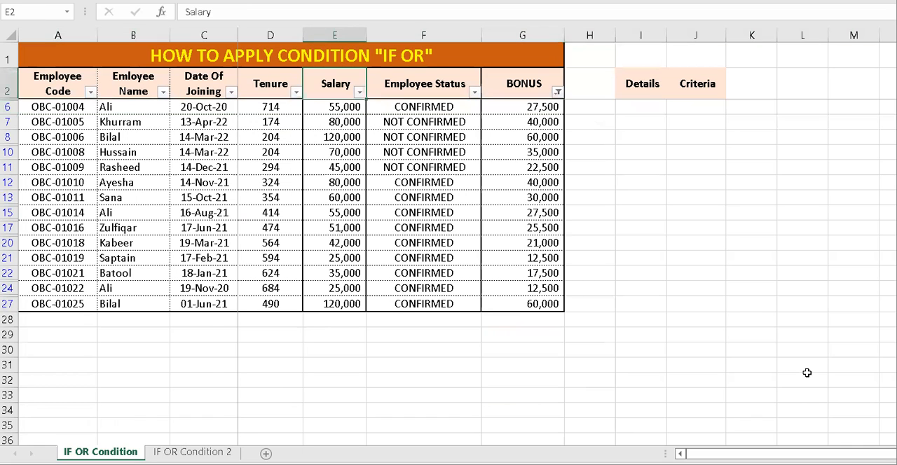
key("alt+Down")
key("Down")
key("Down")
key("Down")
key("Down")
key("Down")
key("Down")
key("Down")
key("Down")
key("Down")
key("space")
key("Down")
key("space")
key("Down")
key("space")
key("Down")
key("space")
Compare the Salary and BONUS values of the remaining filtered rows.
key("Down")
key("space")
key("Down")
key("space")
key("Return")
key("Down")
key("ctrl+shift+Down")
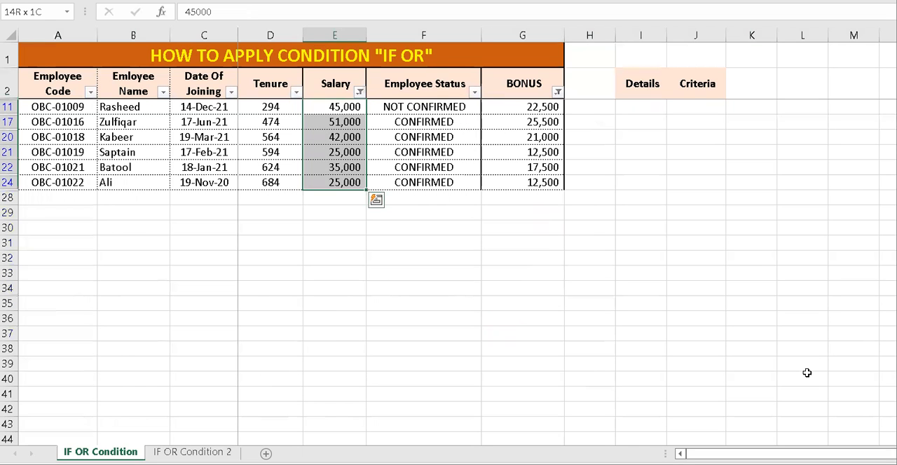
key("Right")
key("Right")
key("ctrl+shift+Down")
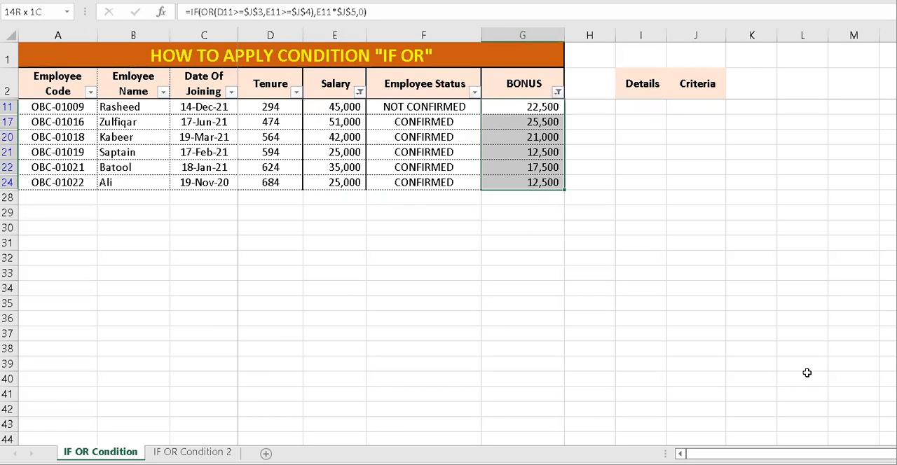
Clear all filters from the employee table and review the Tenure and Salary criteria in H3:J4.
key("alt+a")
key("c")
key("Right")
key("Right")
key("ctrl+Up")
key("Up")
key("Right")
key("shift+Left")
key("shift+Left")
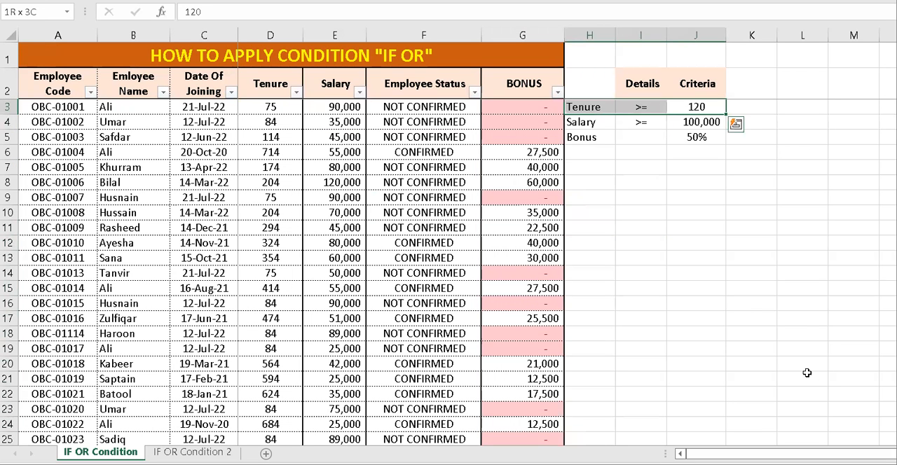
key("Down")
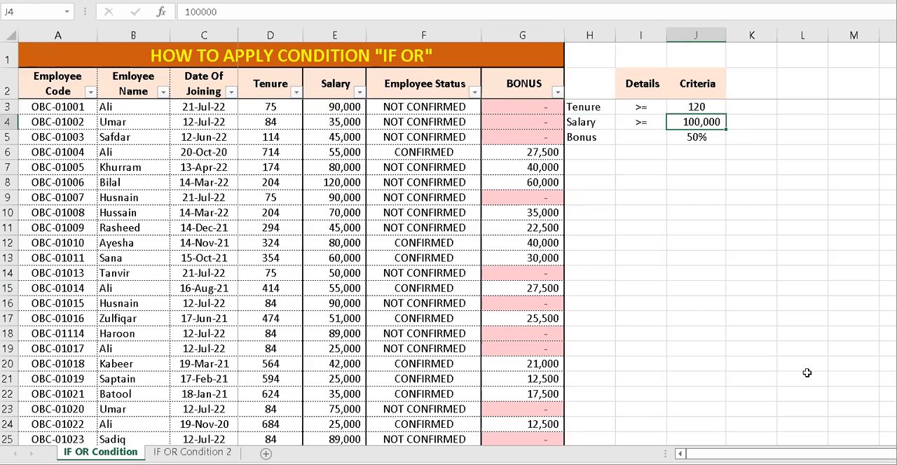
key("shift+Left")
key("shift+Left")
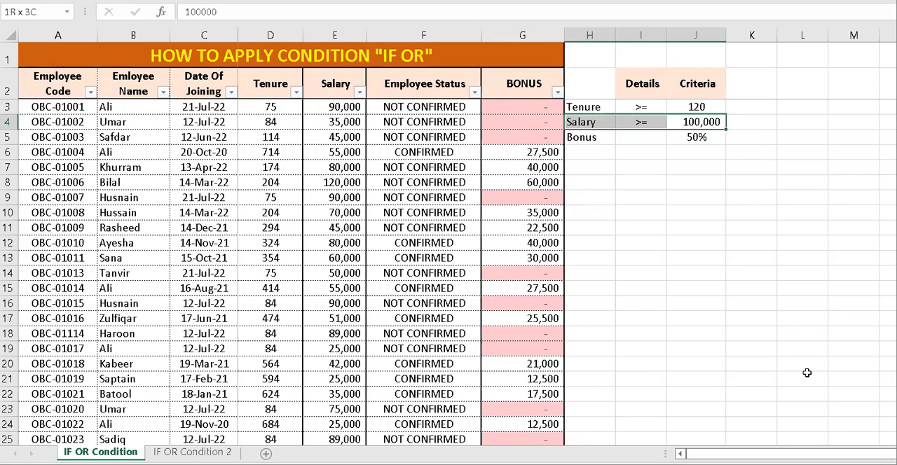
Open the IF OR Condition 2 sheet and examine its actual sales, targeted sales, +/- column and criteria in G3:G4.
left_click(197, 453)
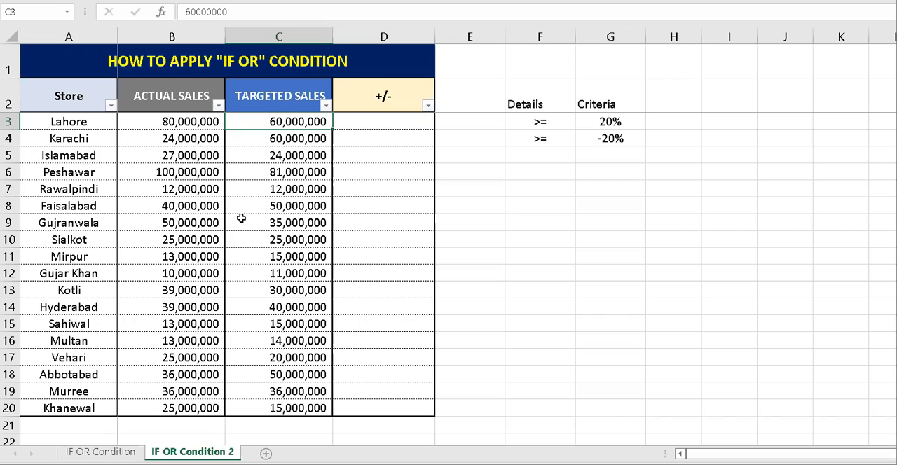
left_click(196, 106)
left_click(274, 87)
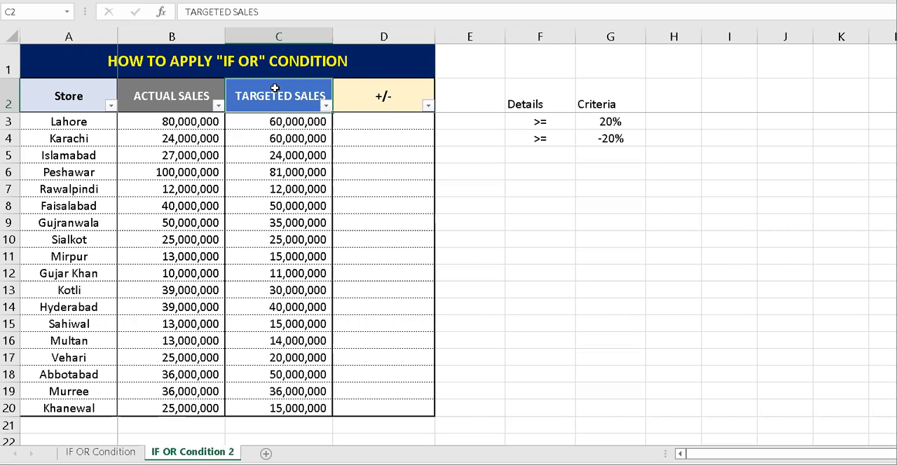
left_click(203, 122)
left_click(275, 133)
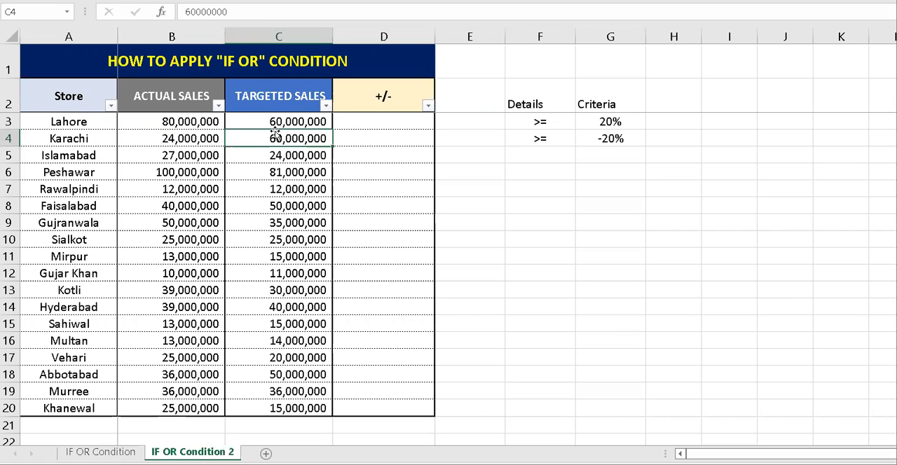
key("Up")
key("Right")
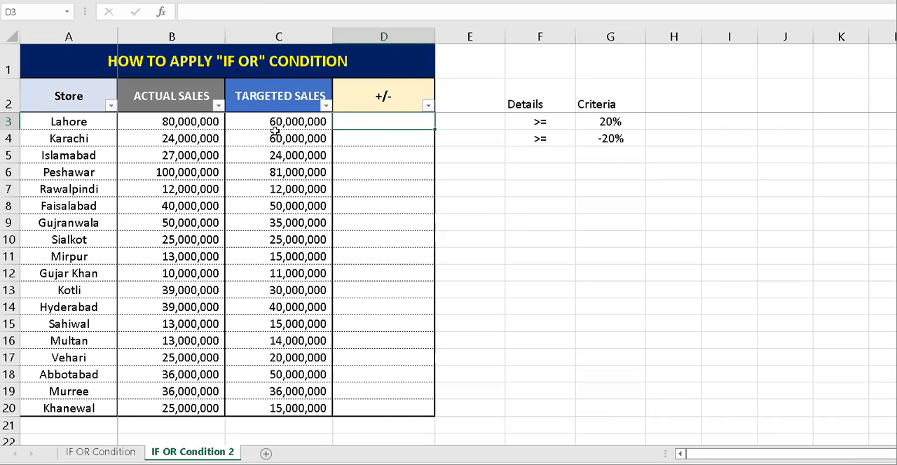
key("Right")
key("Right")
key("Right")
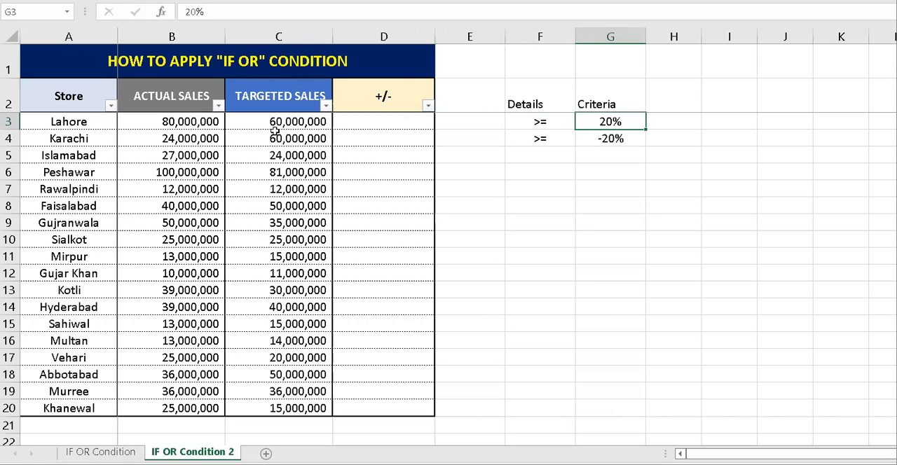
left_click(422, 124)
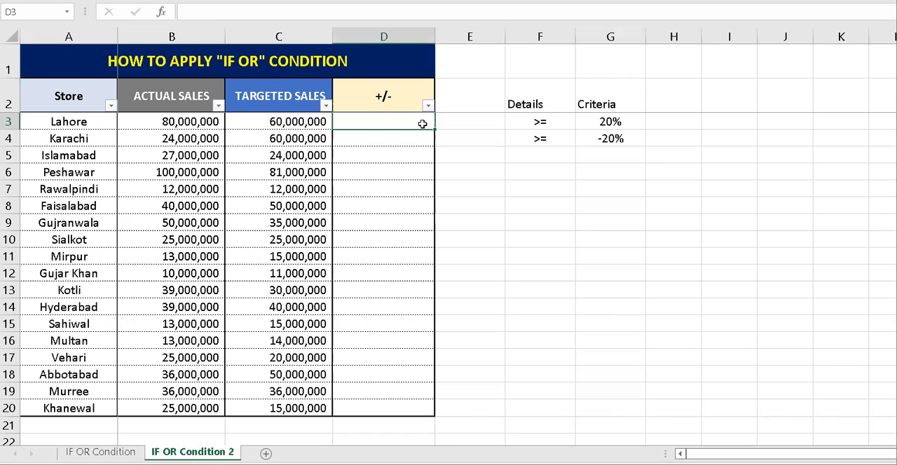
left_click(596, 139)
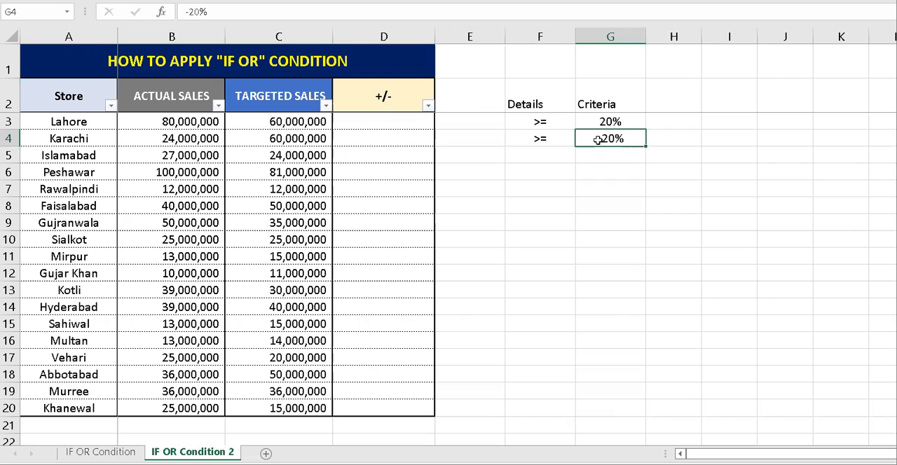
Start an IF OR formula in D3 with B3/C3-1>=-20% as the first condition.
key("Left")
key("Left")
key("Left")
key("Up")
type("=if(or(")
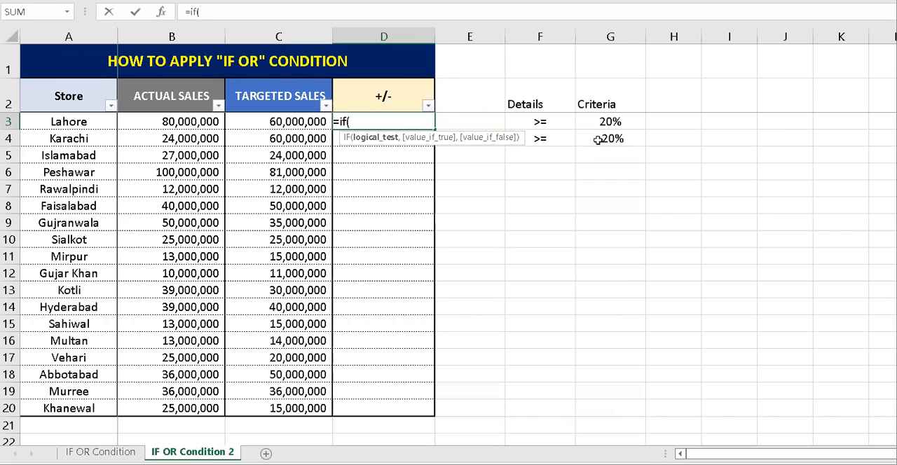
key("Left")
key("Left")
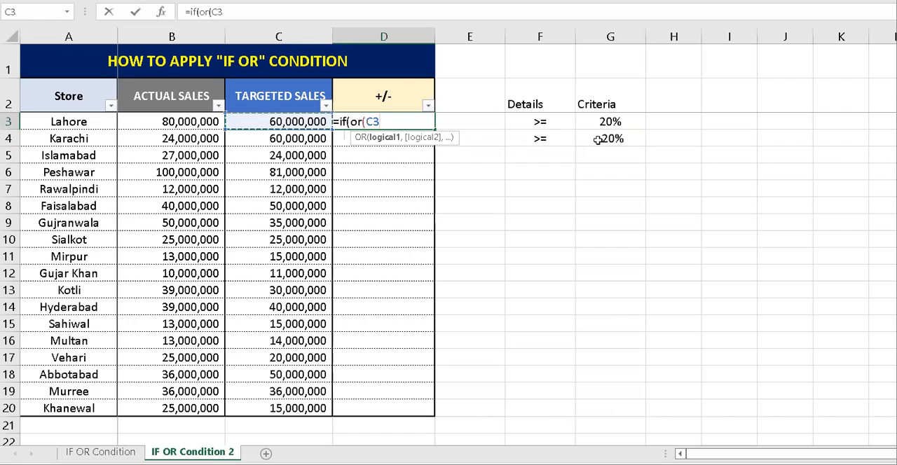
type("/")
key("Left")
type("-1>=")
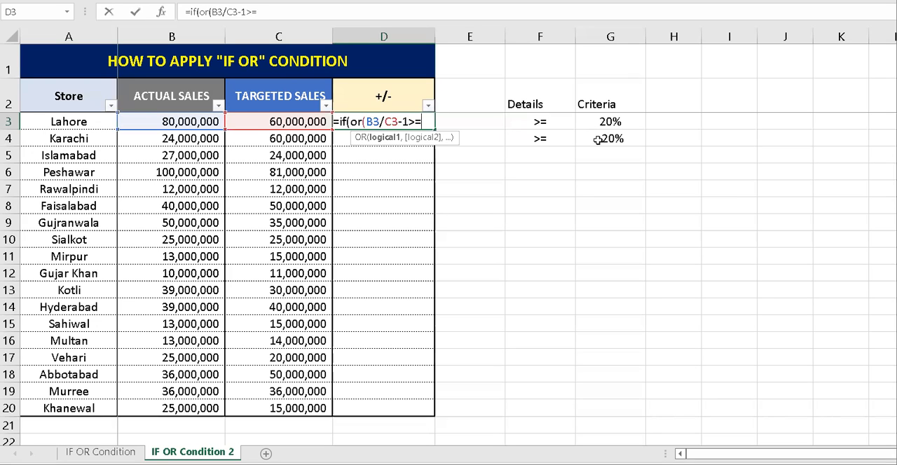
type("-20%")
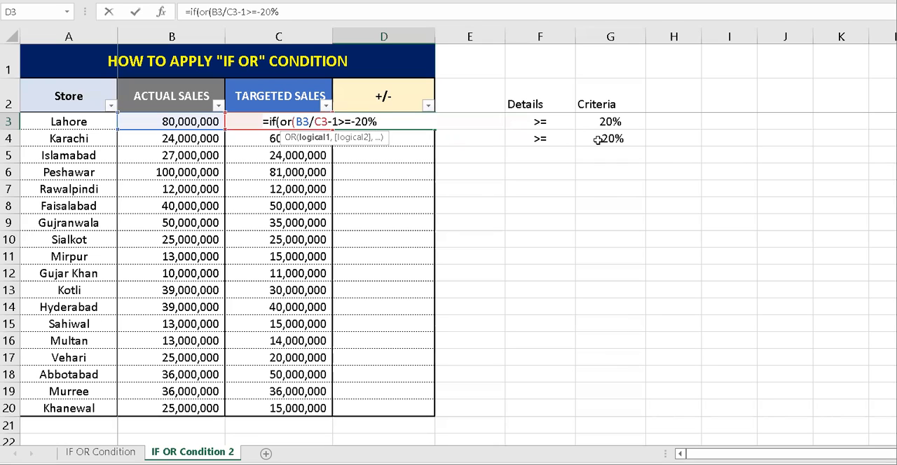
type(",")
Add B3/C3-1>=20% as the second OR condition in the D3 formula and close the OR function.
key("Left")
key("Left")
type("/")
key("Left")
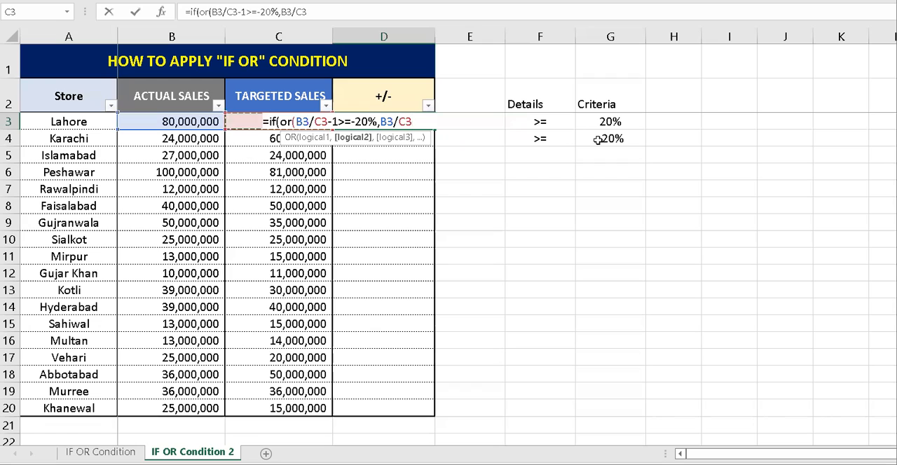
type("-1")
type(">=20%")
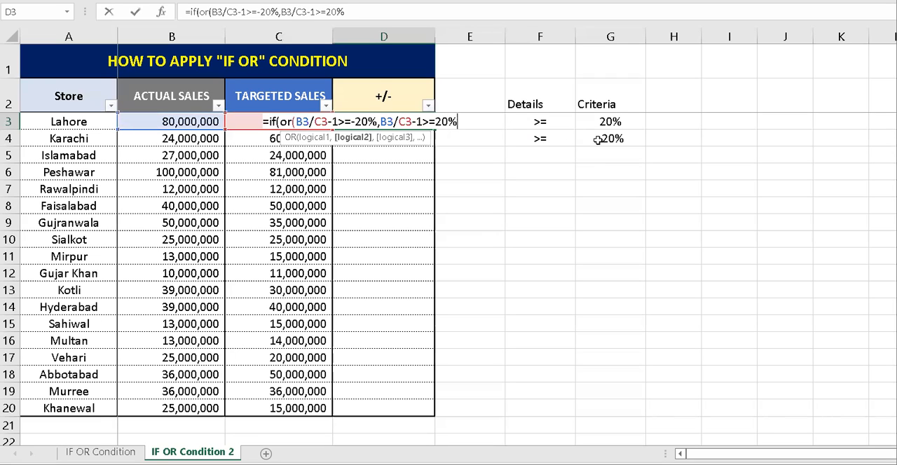
type("),")
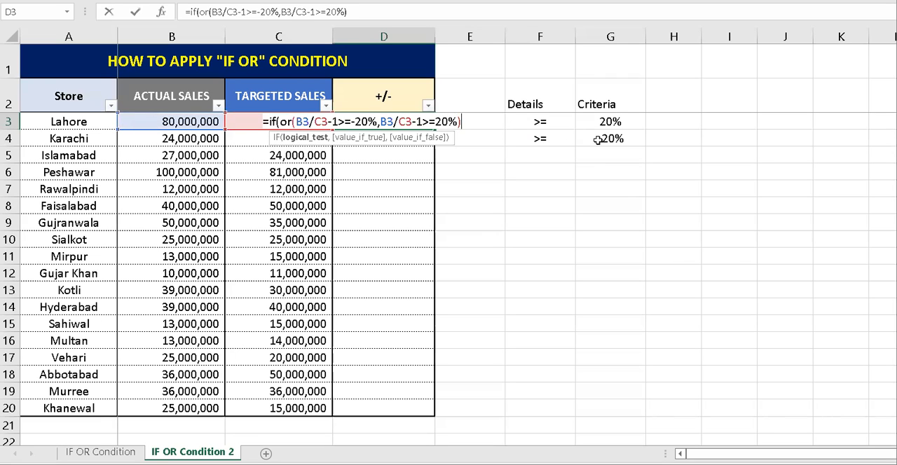
Complete the D3 formula with B3/C3-1 as the value if true and 0 as the value if false, accepting the missing parenthesis correction.
left_click(194, 137)
key("Up")
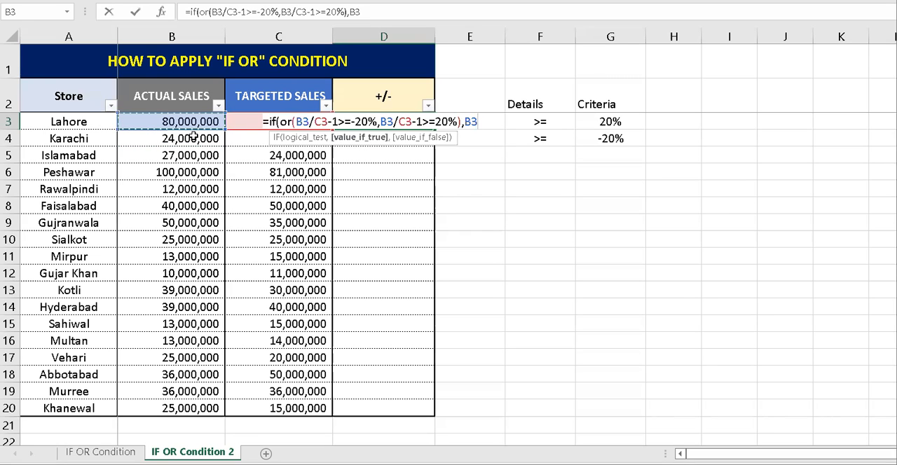
type("/")
key("Left")
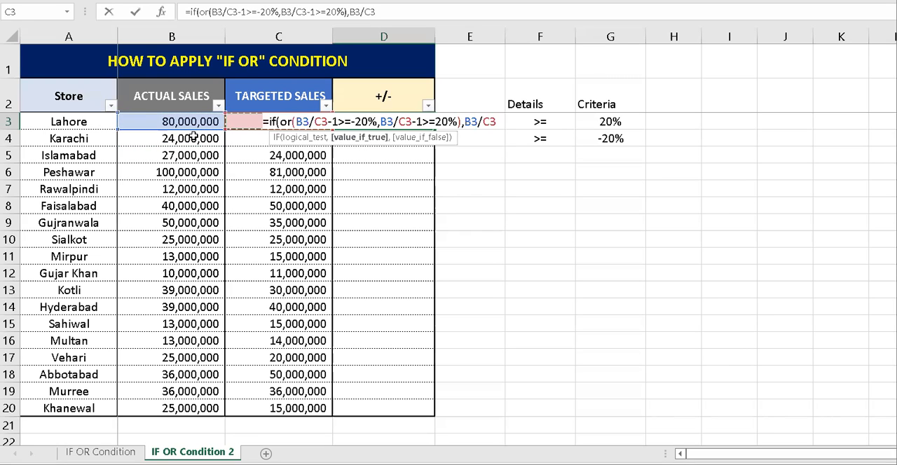
type("-1")
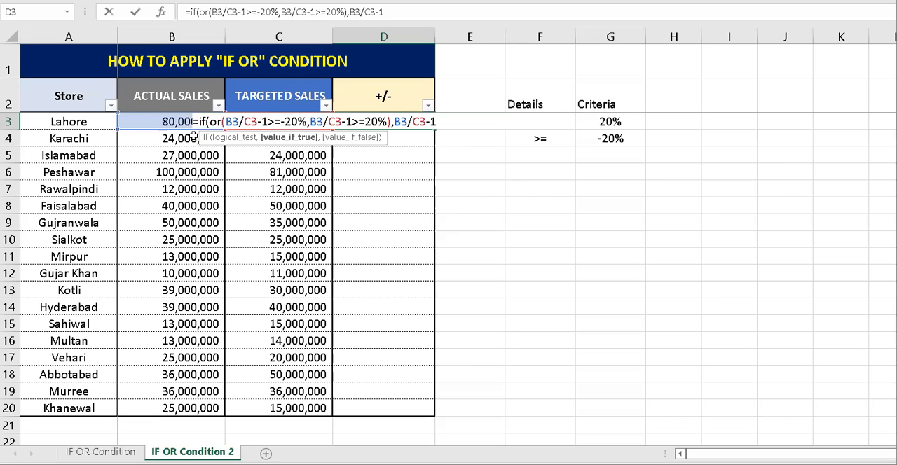
type(",0")
key("Return")
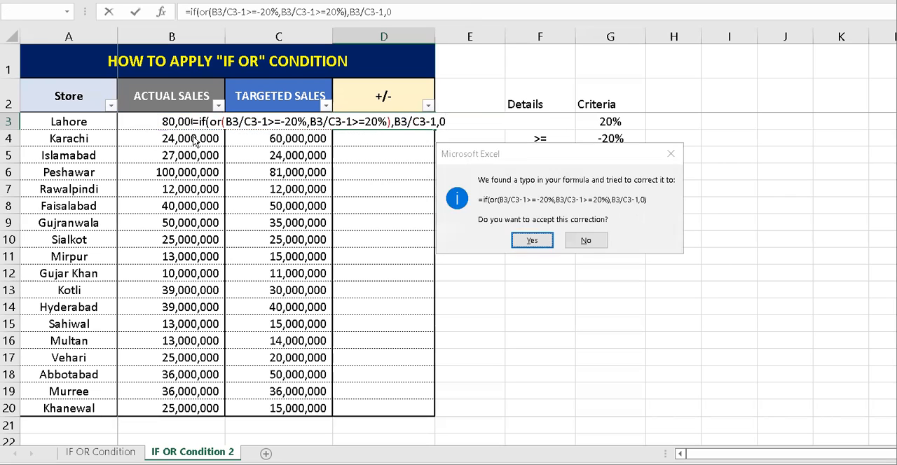
key("Return")
Copy the D3 formula to all stores in the +/- column, D3:D20.
key("Up")
key("ctrl+c")
key("Left")
key("ctrl+Down")
key("Right")
key("ctrl+shift+Up")
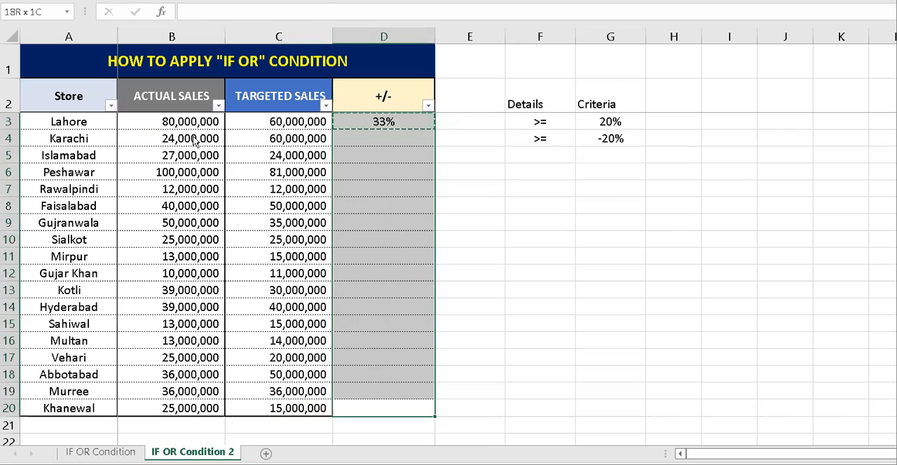
key("ctrl+v")
key("Escape")
key("ctrl+Up")
key("Down")
key("Down")
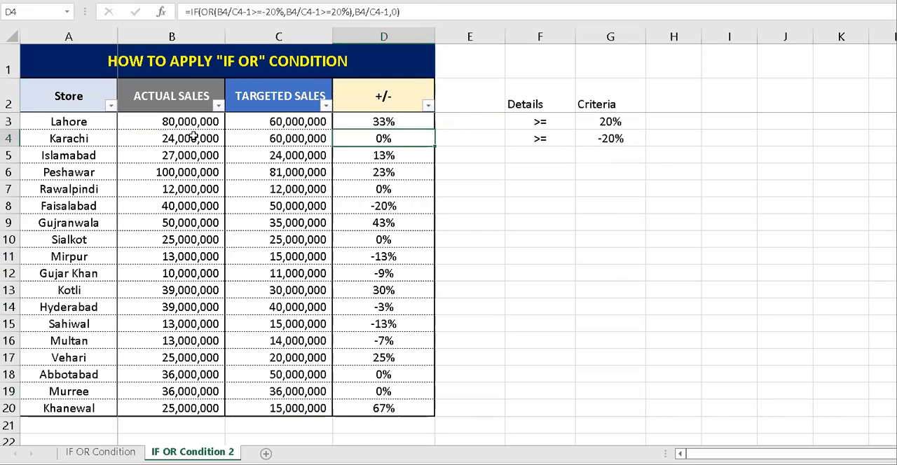
Replace the value-if-false argument 0 in the D3 formula with an empty string "".
key("Up")
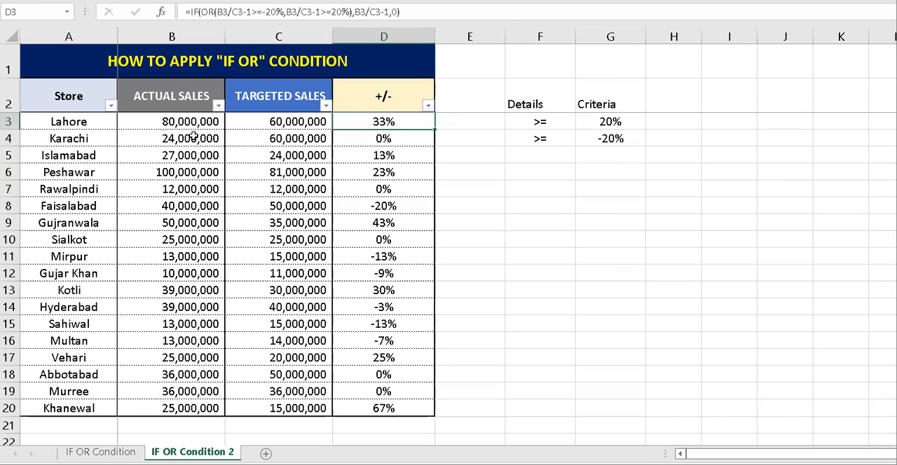
left_click(396, 12)
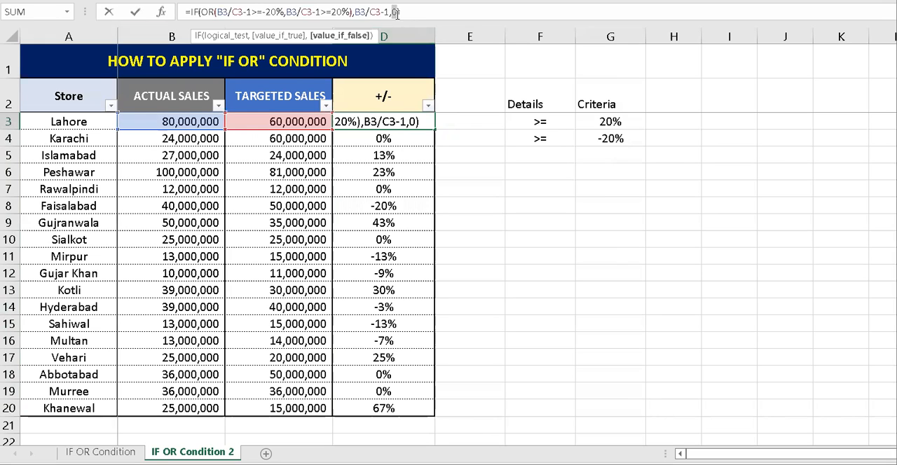
type("\"\"")
key("Return")
Copy the D3 formula with the empty-string result over the rest of the +/- column through D20.
key("Up")
key("ctrl+c")
key("shift+Down")
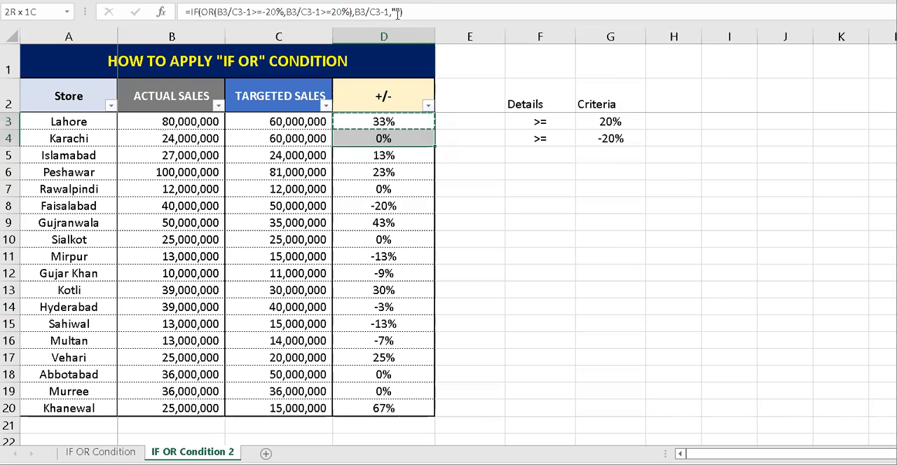
key("shift+Up")
key("ctrl+shift+Down")
key("ctrl+v")
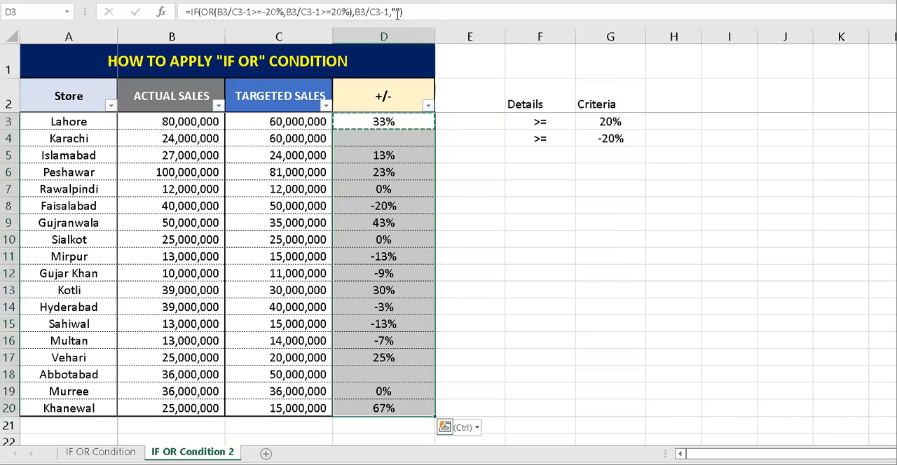
key("Escape")
key("Left")
key("Right")
Change the first OR condition in the D5 formula to B5/C5-1<=-20%.
key("Down")
key("Down")
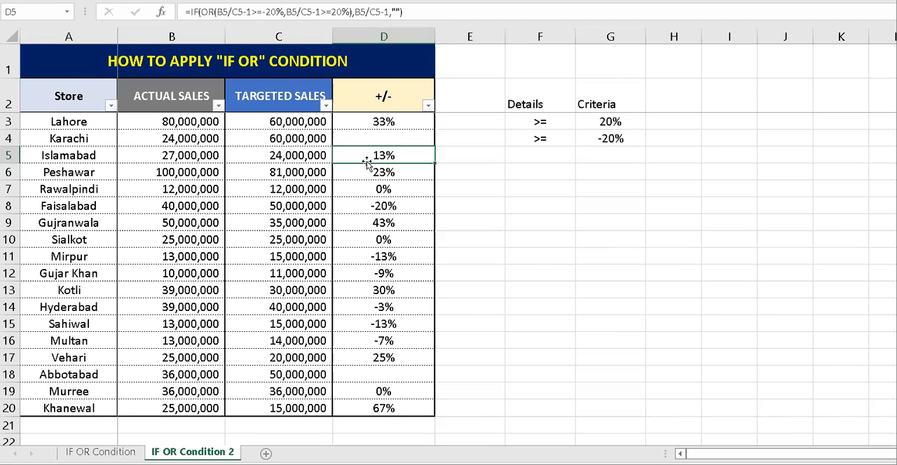
left_click(264, 11)
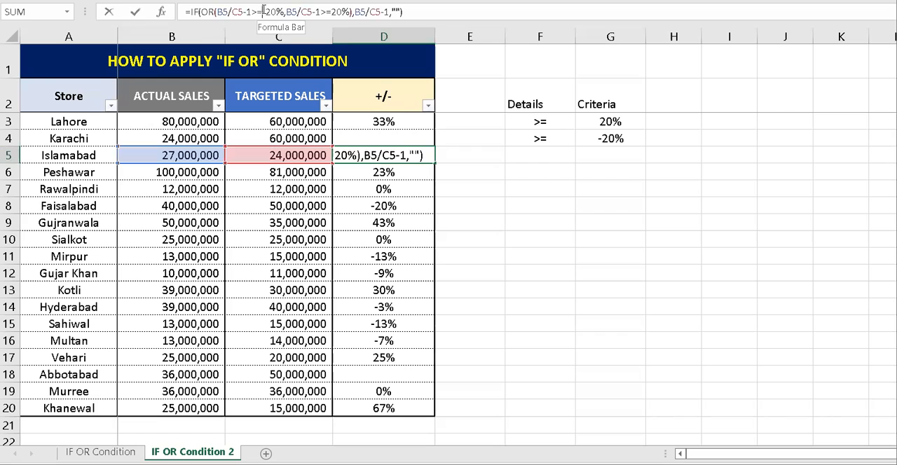
key("BackSpace")
type("<")
key("Return")
Paste the D5 formula with the <=-20% condition over D3:D20 and inspect Faisalabad's formula in D8.
key("Up")
key("ctrl+c")
key("Up")
key("Up")
key("shift+Down")
key("ctrl+shift+Down")
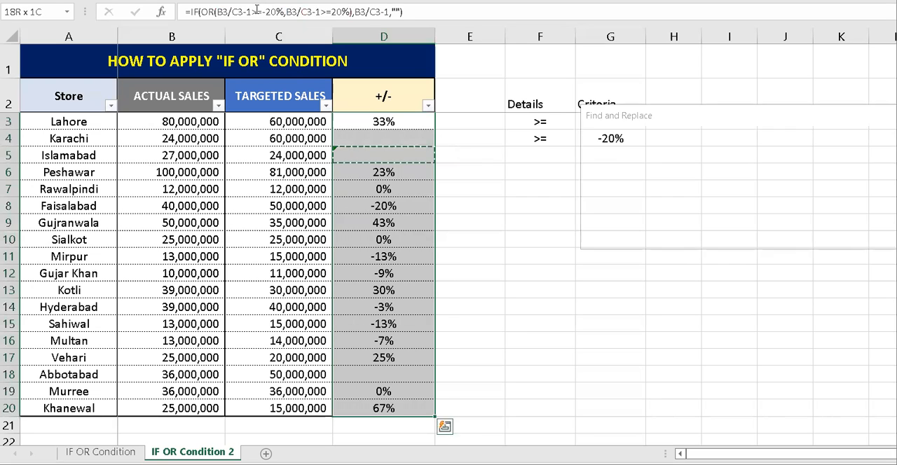
key("Return")
key("Return")
key("Escape")
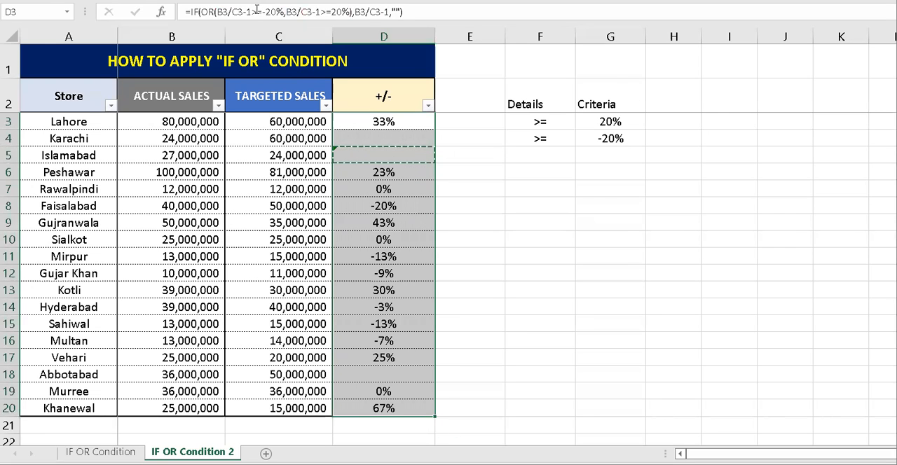
key("ctrl+v")
key("Escape")
key("ctrl+shift+Up")
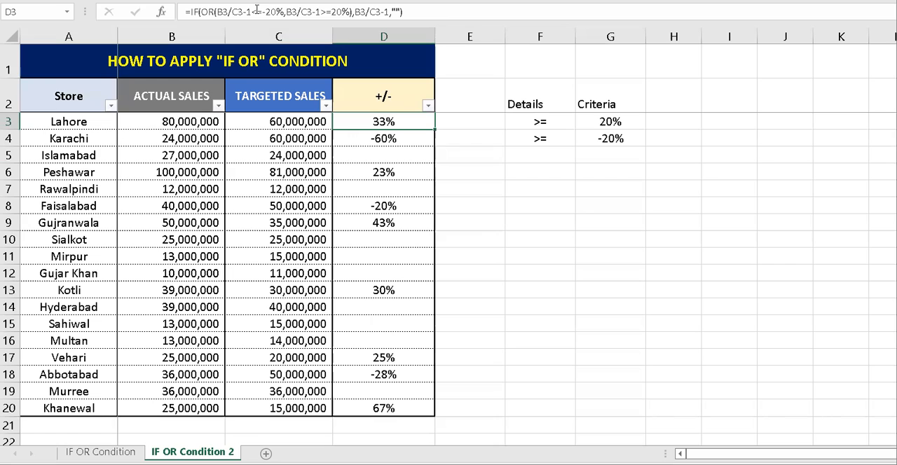
left_click(389, 207)
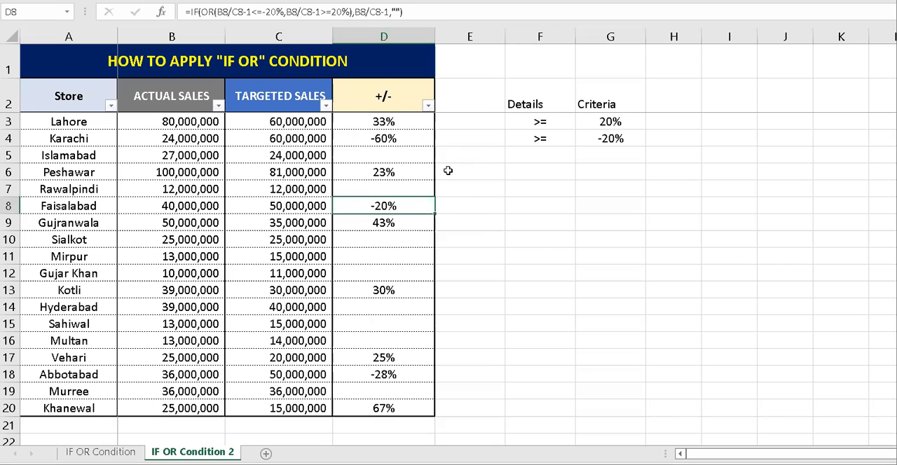